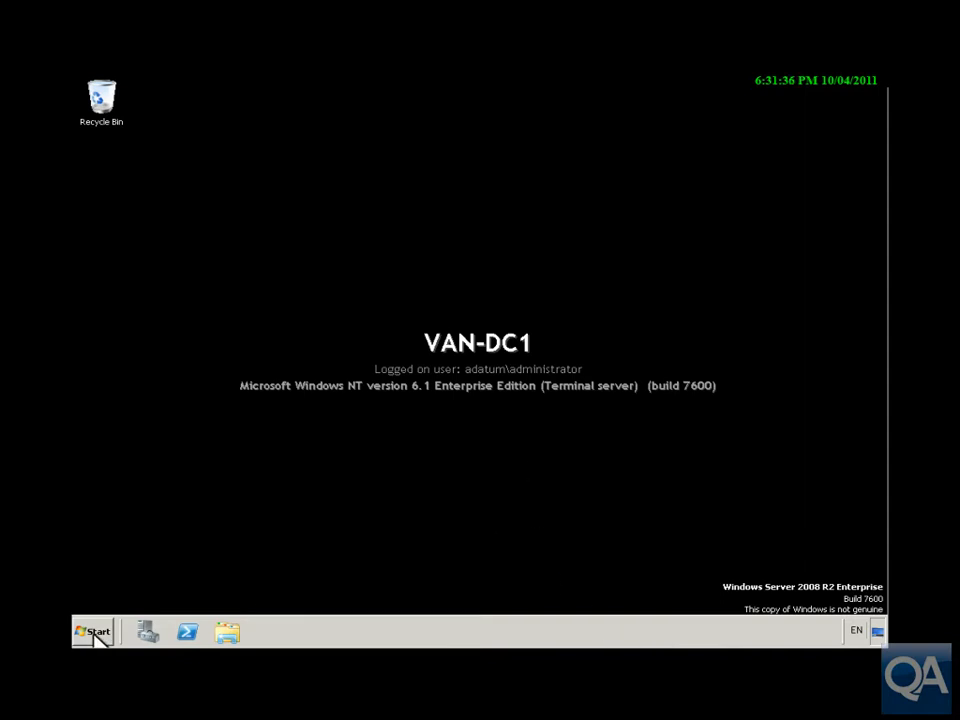
# From an administrator Command Prompt, add EDITF_ATTRIBUTESUBJECTALTNAME2 to the CA policy EditFlags with certutil.
pyautogui.click(96, 634)
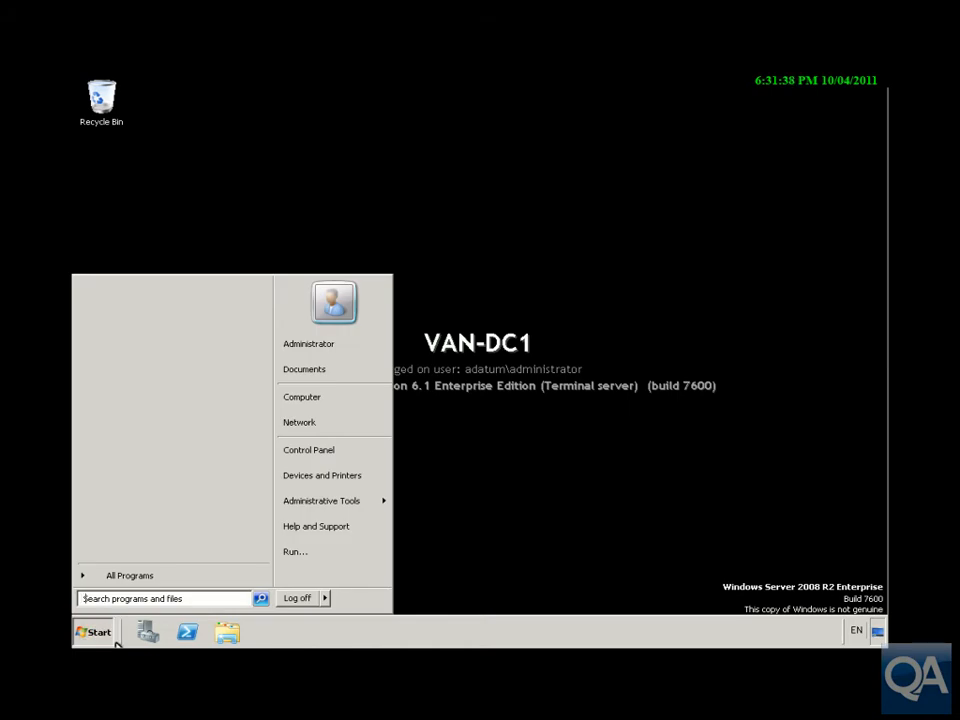
pyautogui.write('cmd')
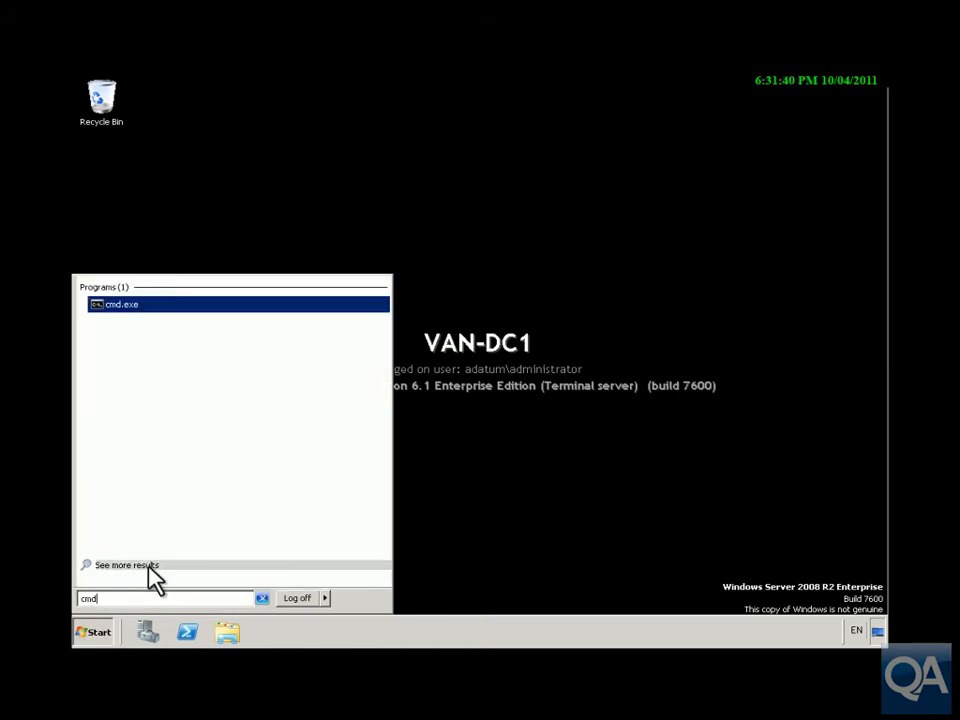
pyautogui.rightClick(124, 306)
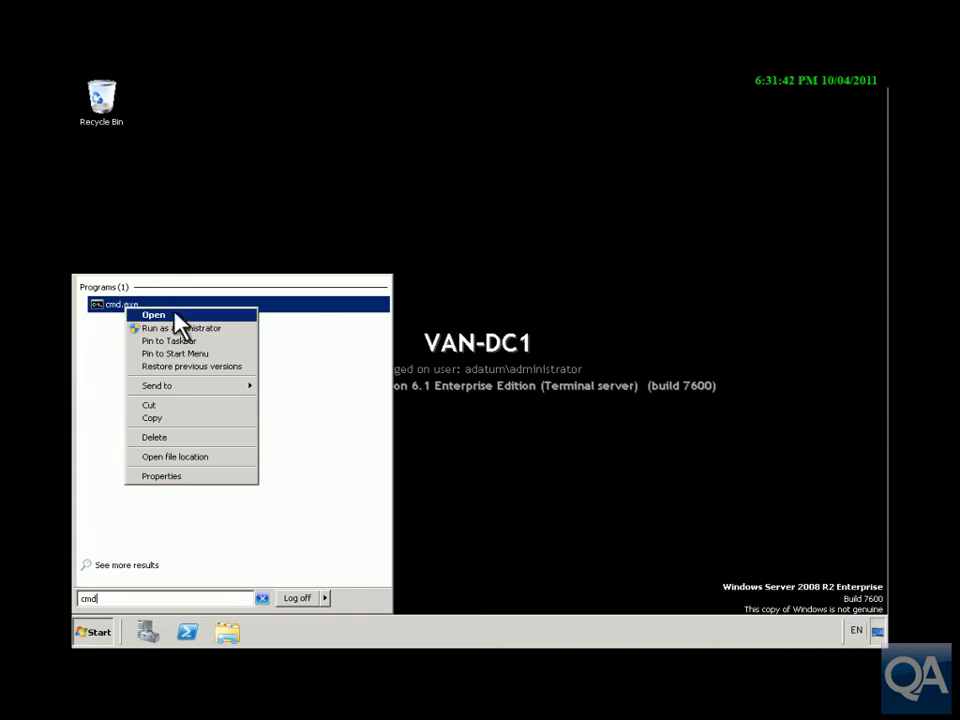
pyautogui.click(177, 327)
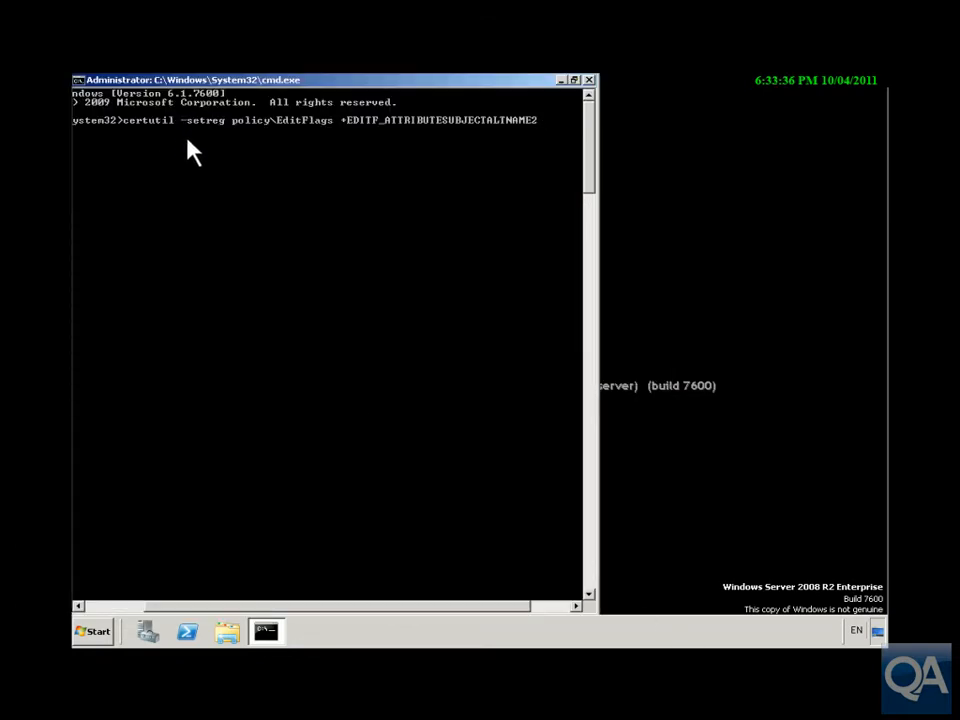
pyautogui.click(320, 135)
pyautogui.press('Return')
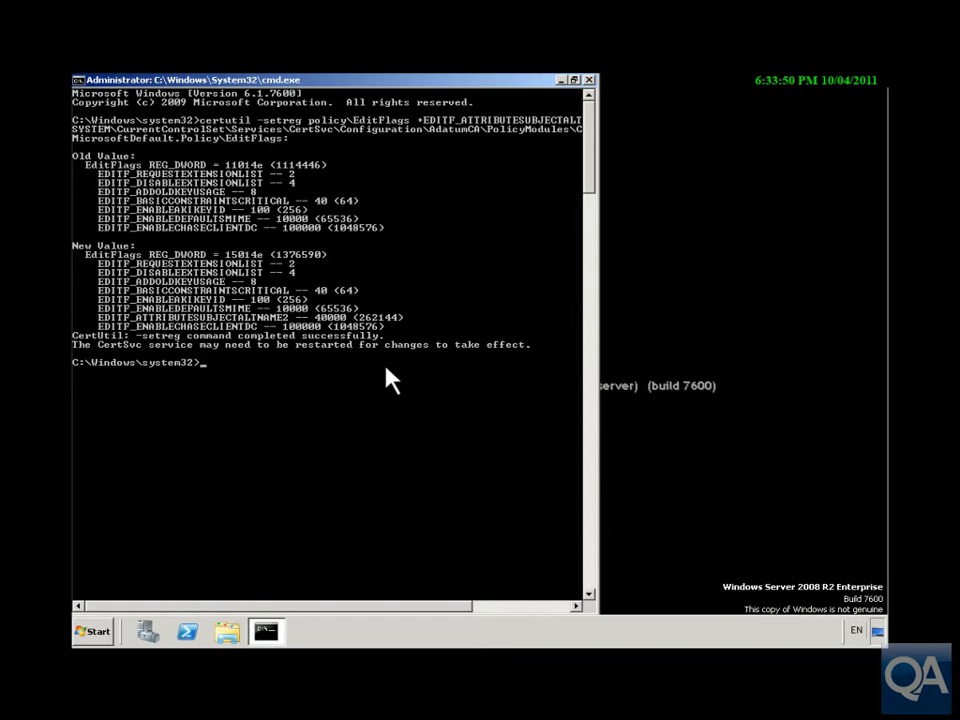
# Restart Certificate Services with net stop certsvc followed by net start certsvc.
pyautogui.write('net stop certsvc')
pyautogui.press('Return')
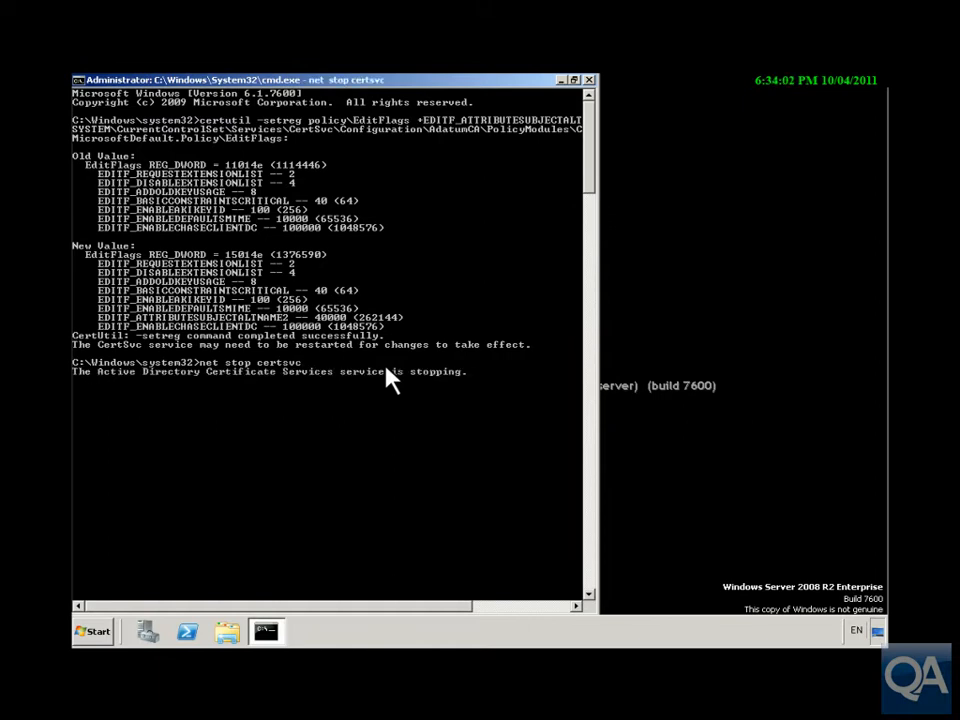
pyautogui.rightClick(421, 500)
pyautogui.press('Left')
pyautogui.press('Left')
pyautogui.press('Left')
pyautogui.press('Left')
pyautogui.press('Left')
pyautogui.press('Left')
pyautogui.press('Left')
pyautogui.press('Left')
pyautogui.press('Left')
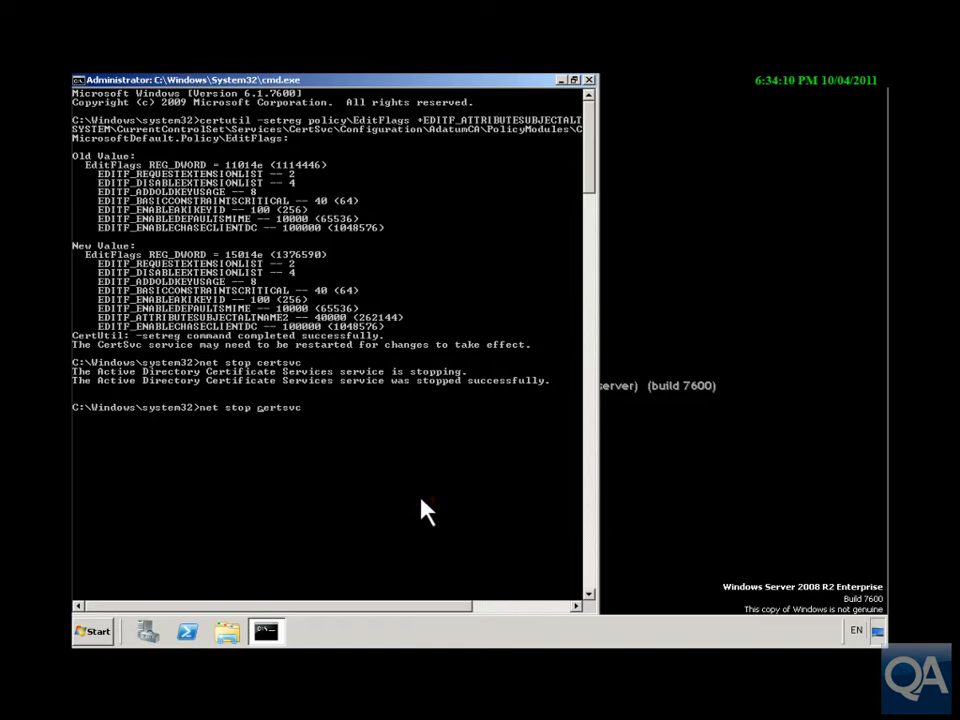
pyautogui.press('BackSpace')
pyautogui.press('Delete')
pyautogui.write('art')
pyautogui.press('Return')
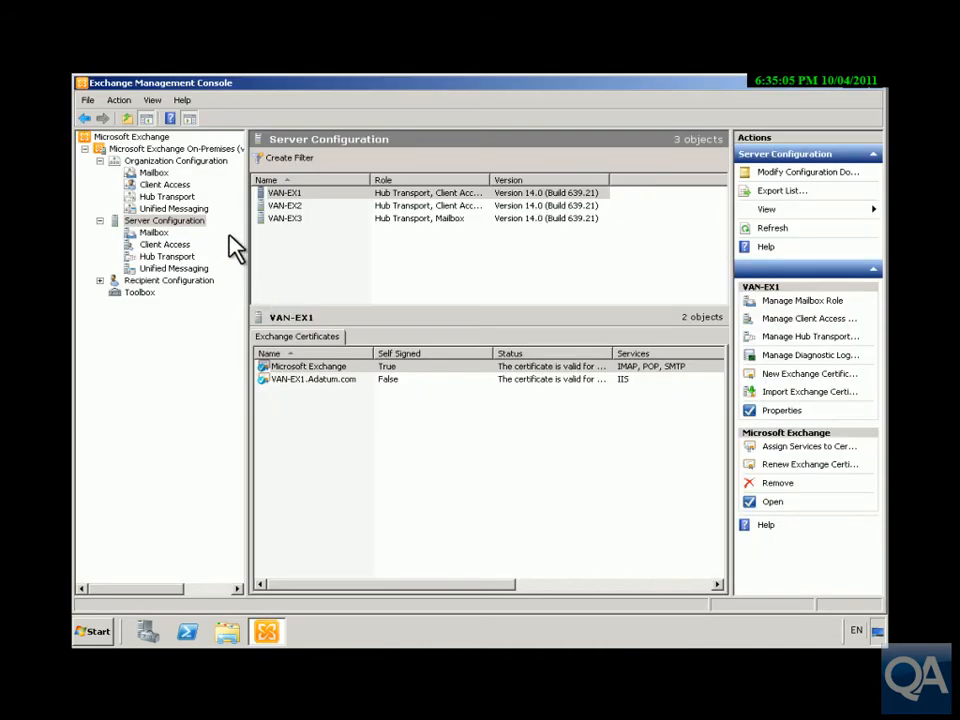
# Apply external Client Access domain mail.adatum.com to VAN-EX1 and VAN-EX2, accepting the ExternalUrl warning.
pyautogui.click(164, 244)
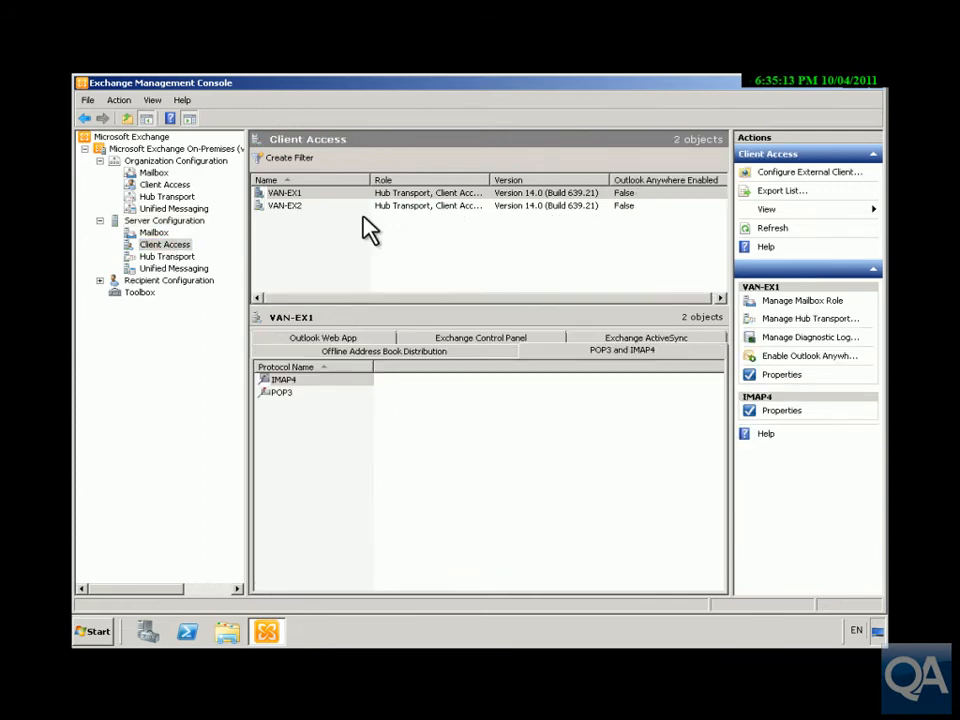
pyautogui.click(797, 175)
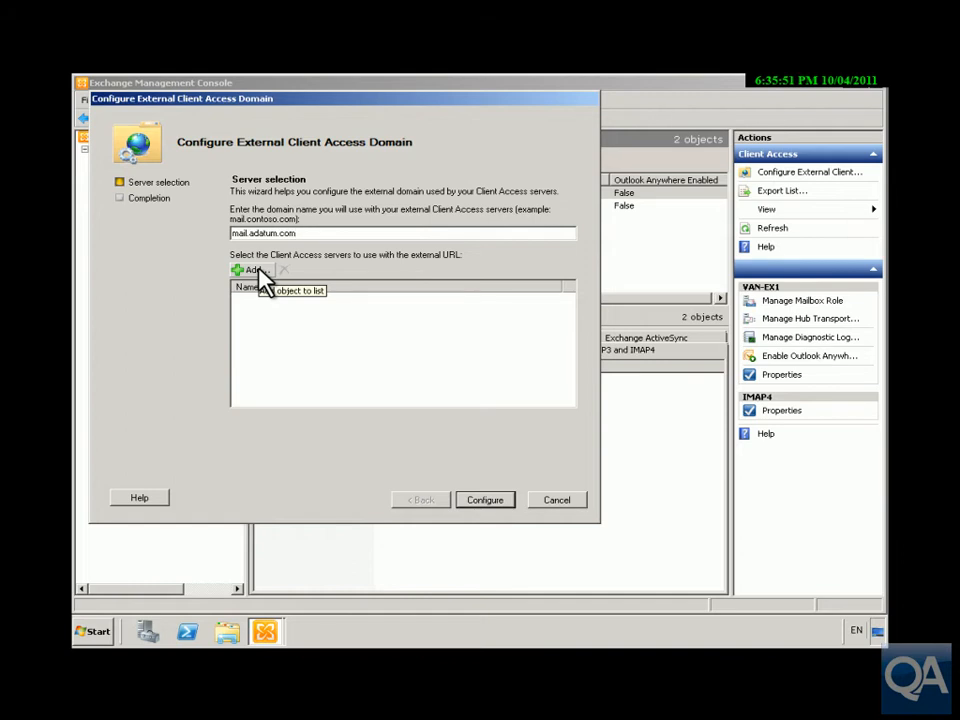
pyautogui.click(250, 270)
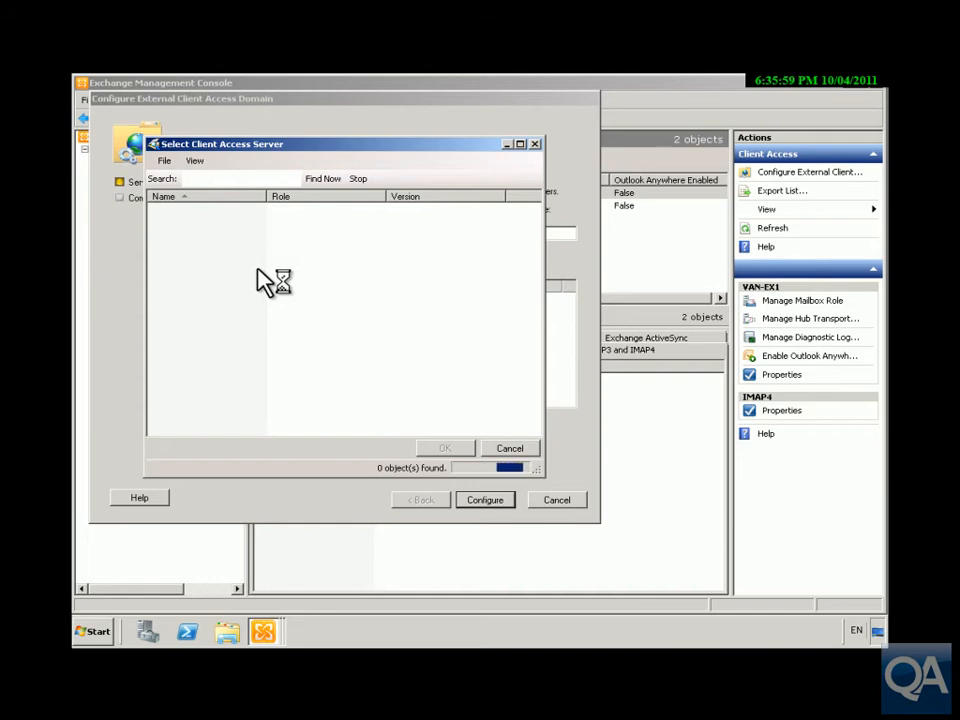
pyautogui.click(266, 256)
pyautogui.click(192, 209)
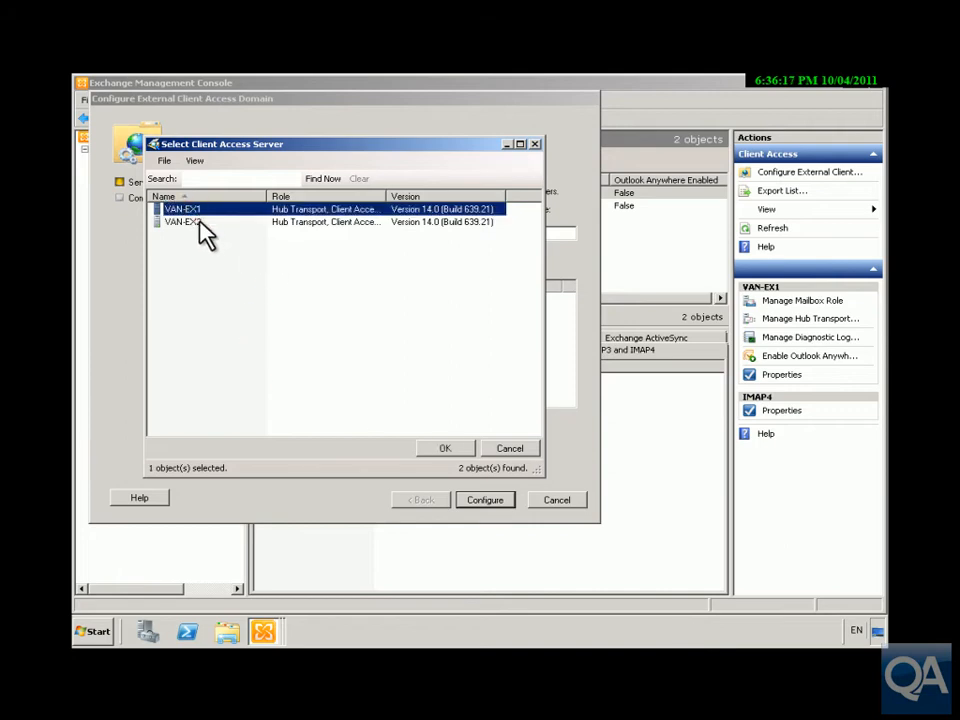
pyautogui.keyDown('shift'); pyautogui.click(202, 222); pyautogui.keyUp('shift')
pyautogui.click(446, 449)
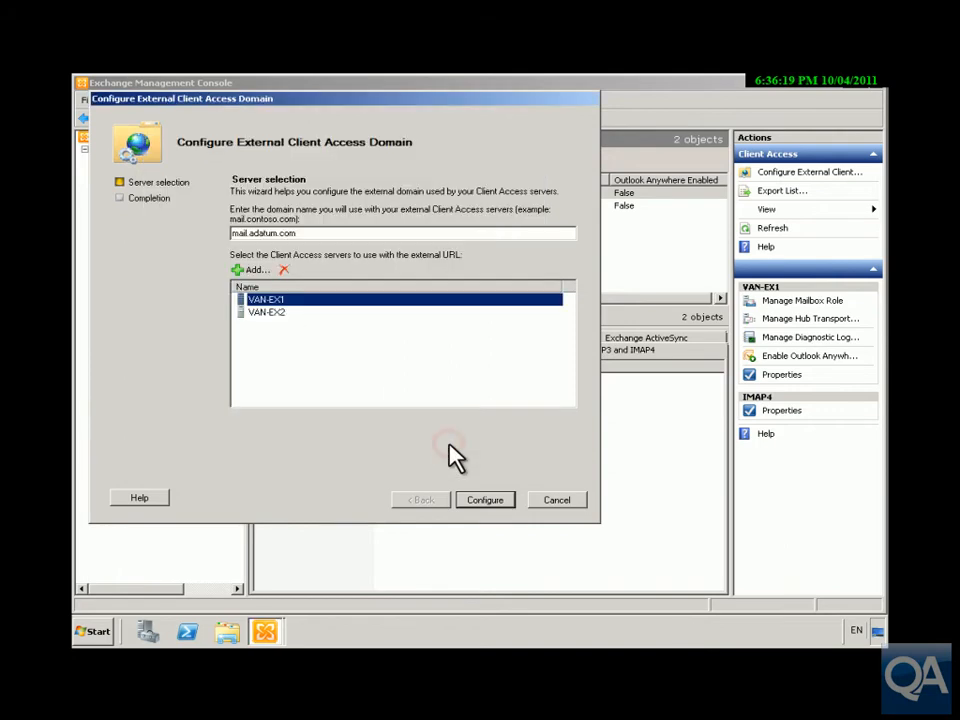
pyautogui.click(479, 500)
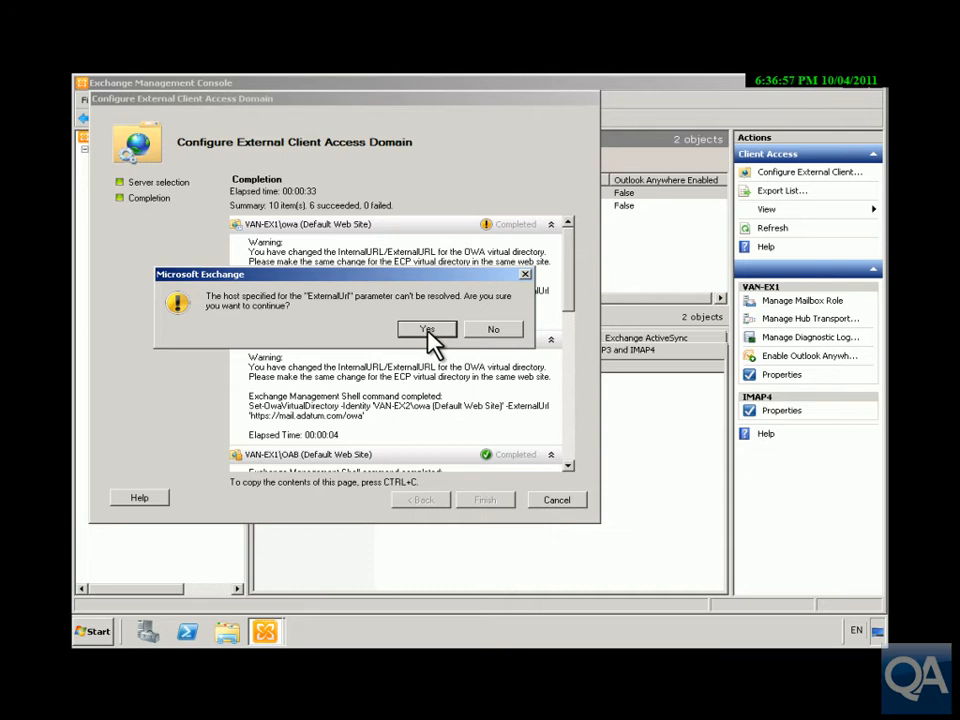
pyautogui.click(428, 331)
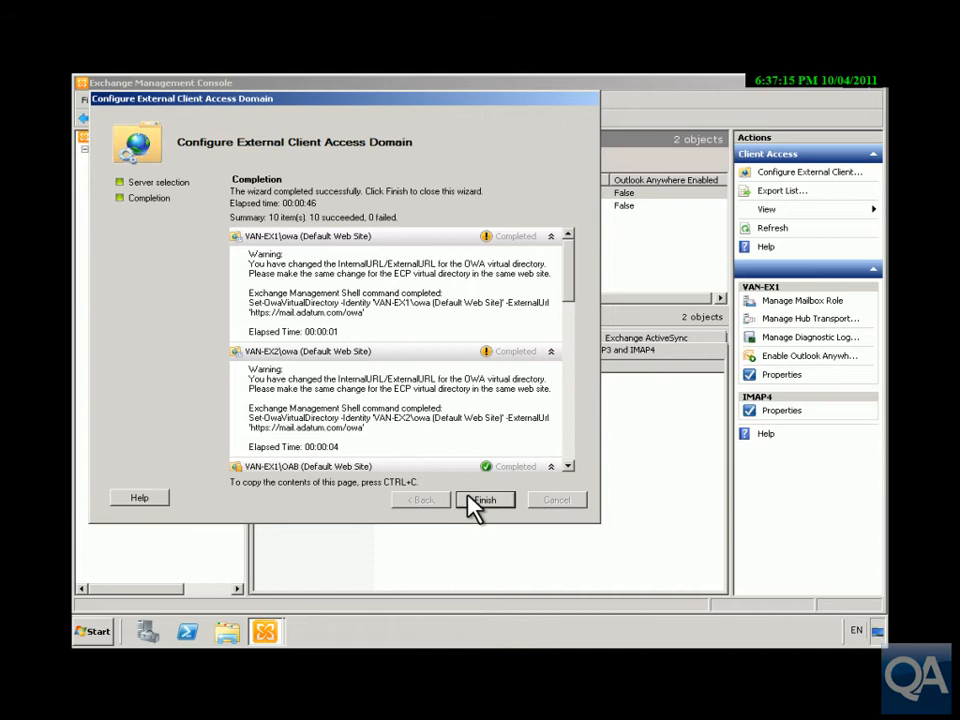
pyautogui.click(467, 497)
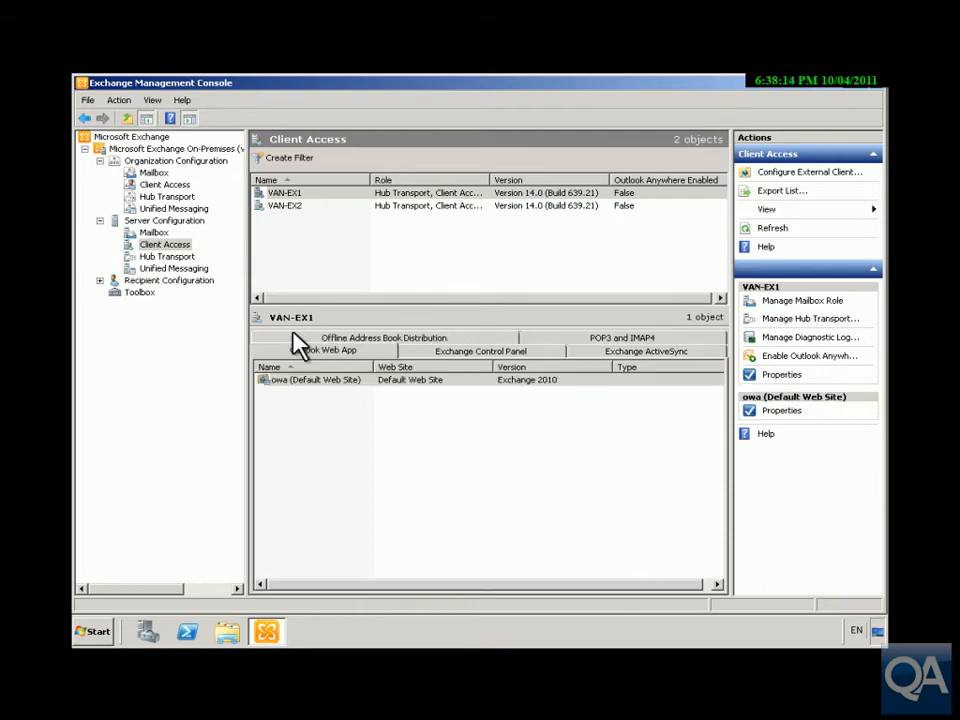
pyautogui.doubleClick(316, 381)
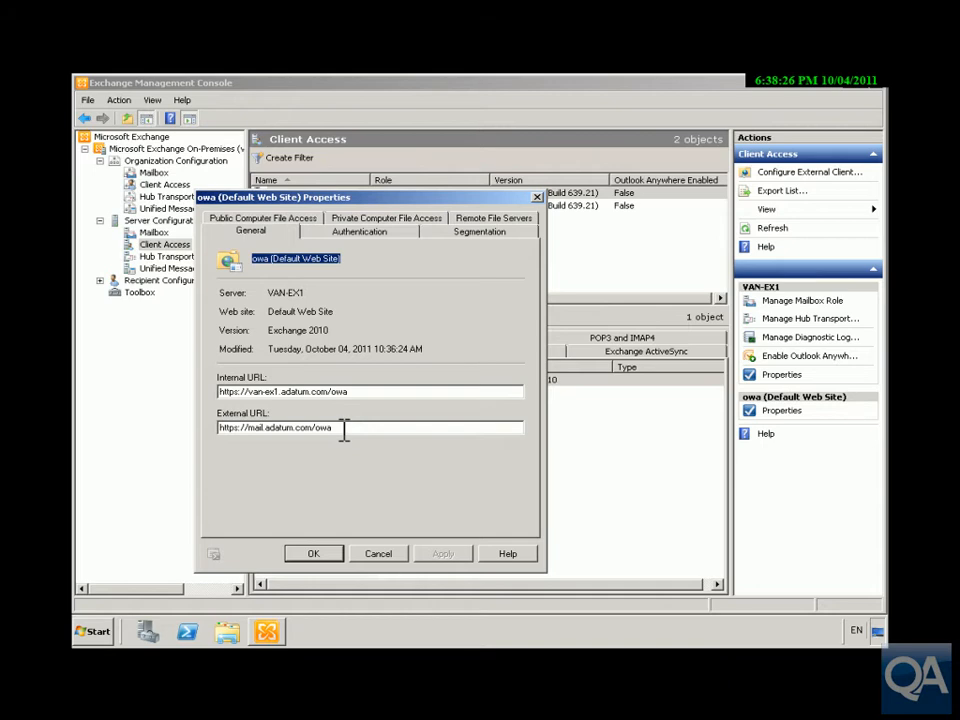
pyautogui.click(314, 554)
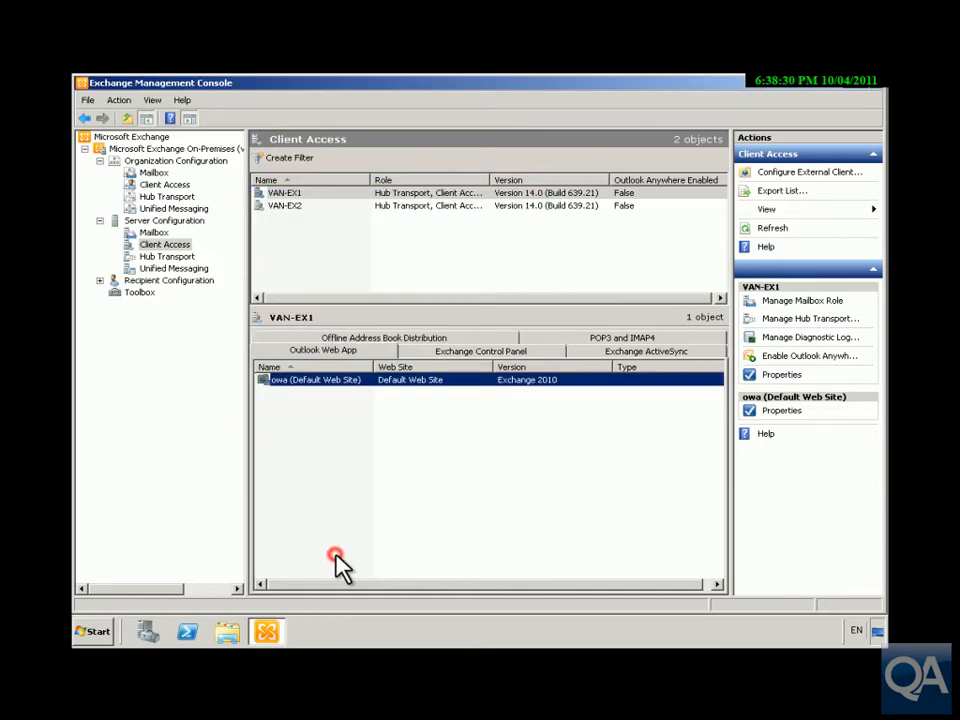
pyautogui.click(186, 222)
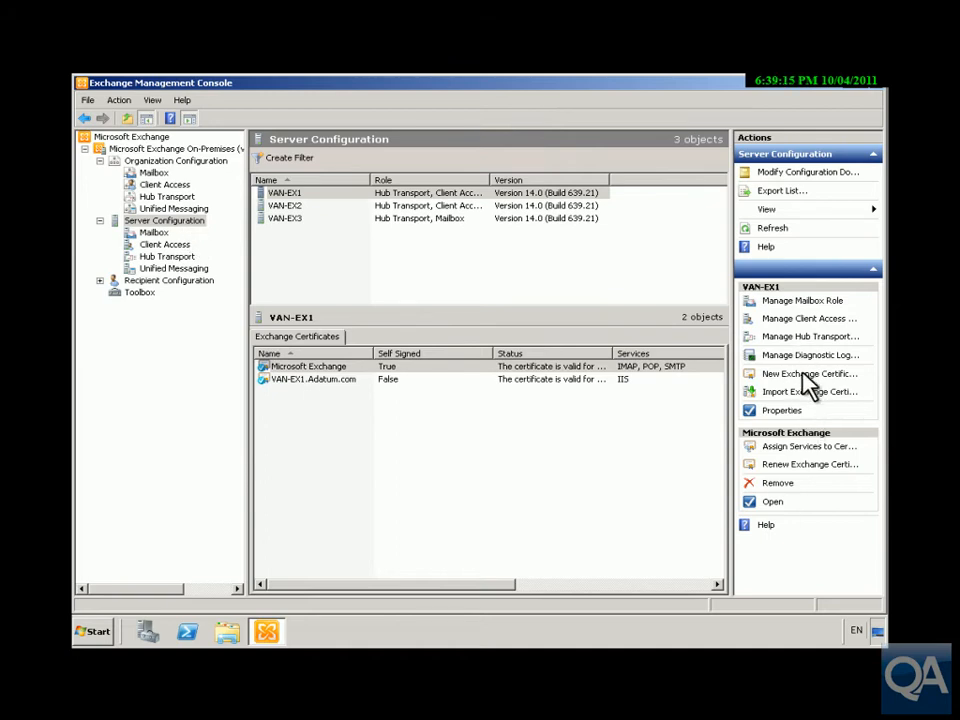
# Start a New Exchange Certificate with friendly name 'ADatum Mail Certificate' and continue to Domain Scope.
pyautogui.click(805, 374)
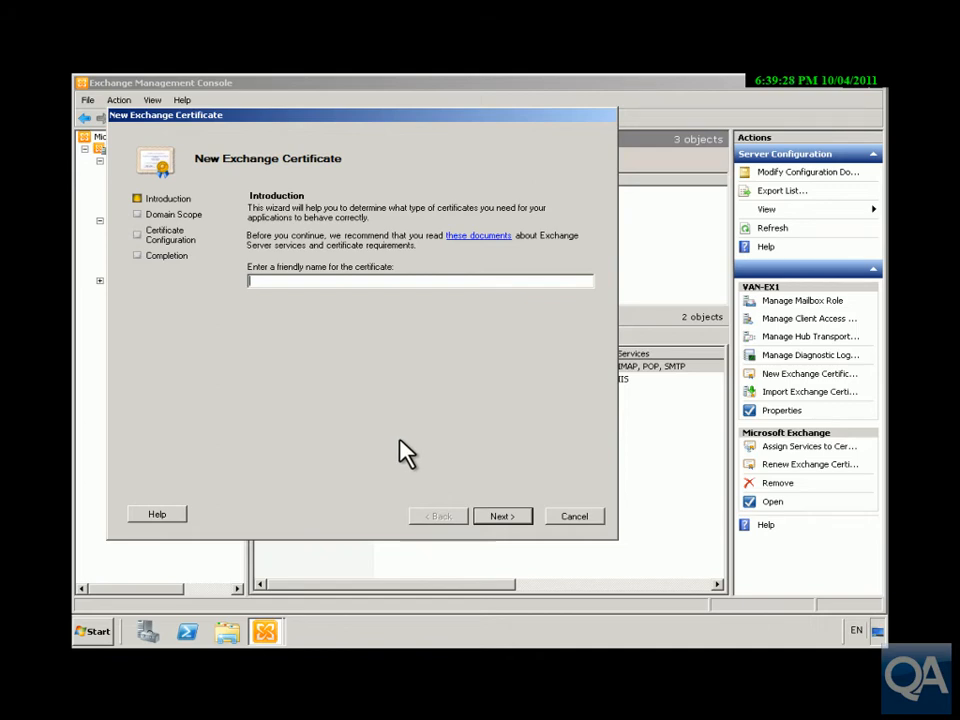
pyautogui.write('ADatum Mail C')
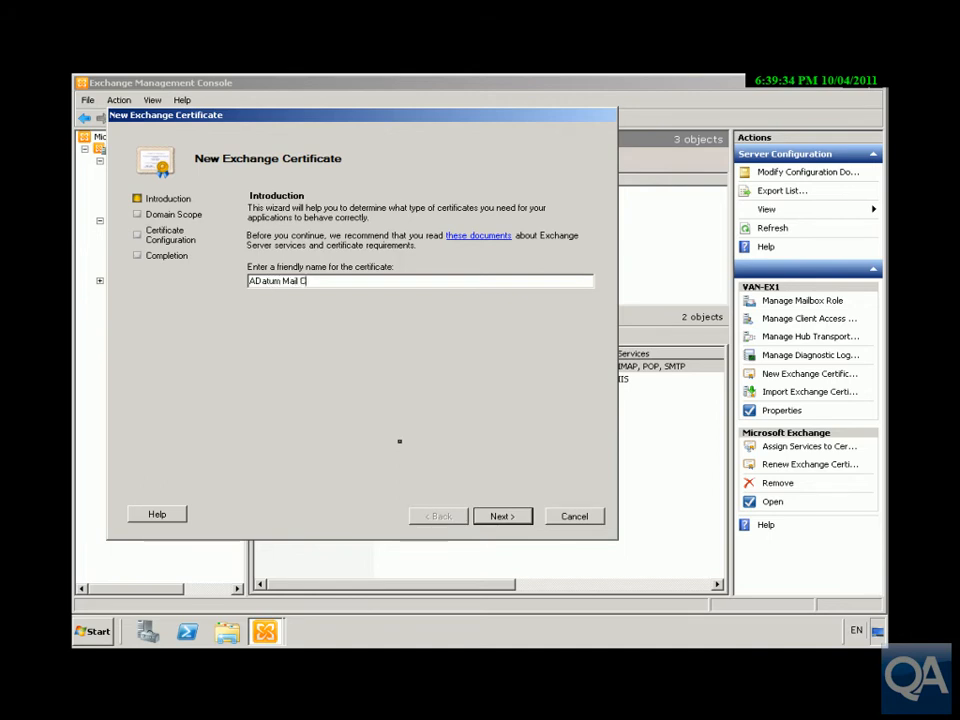
pyautogui.write('ertificate')
pyautogui.click(484, 517)
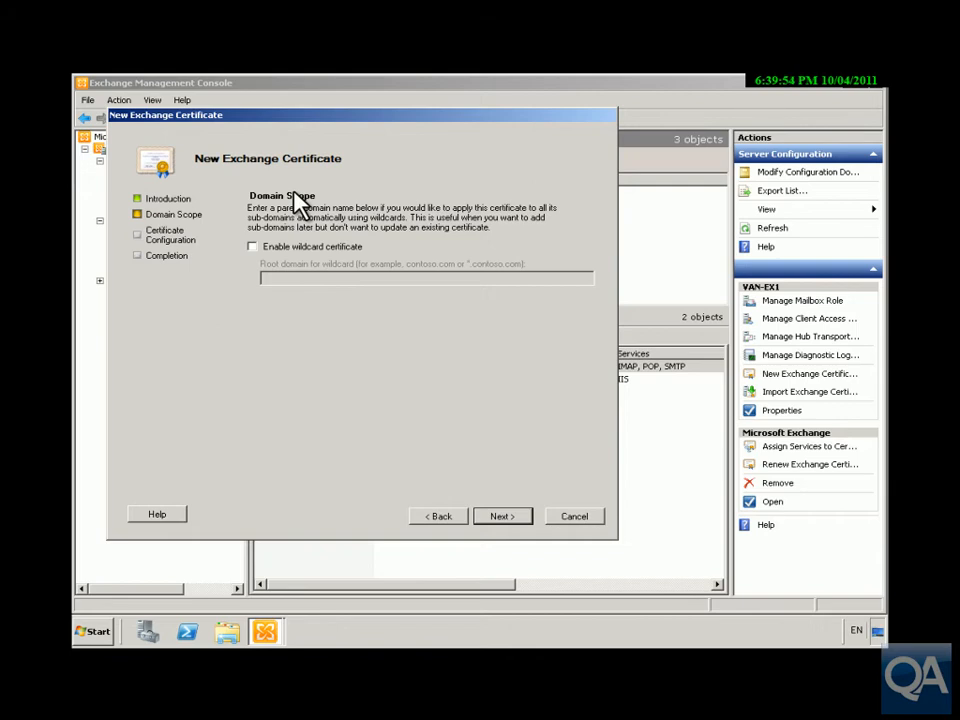
# Enable Outlook Web App for intranet and internet, review ActiveSync and Web Services domains using mail.adatum.com.
pyautogui.click(529, 518)
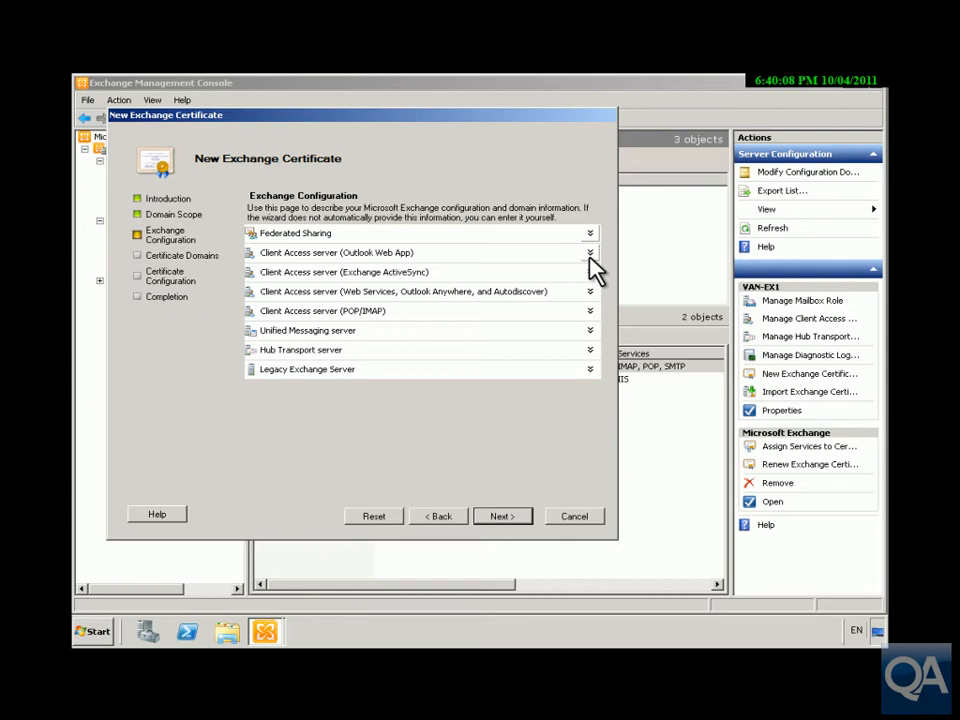
pyautogui.click(590, 253)
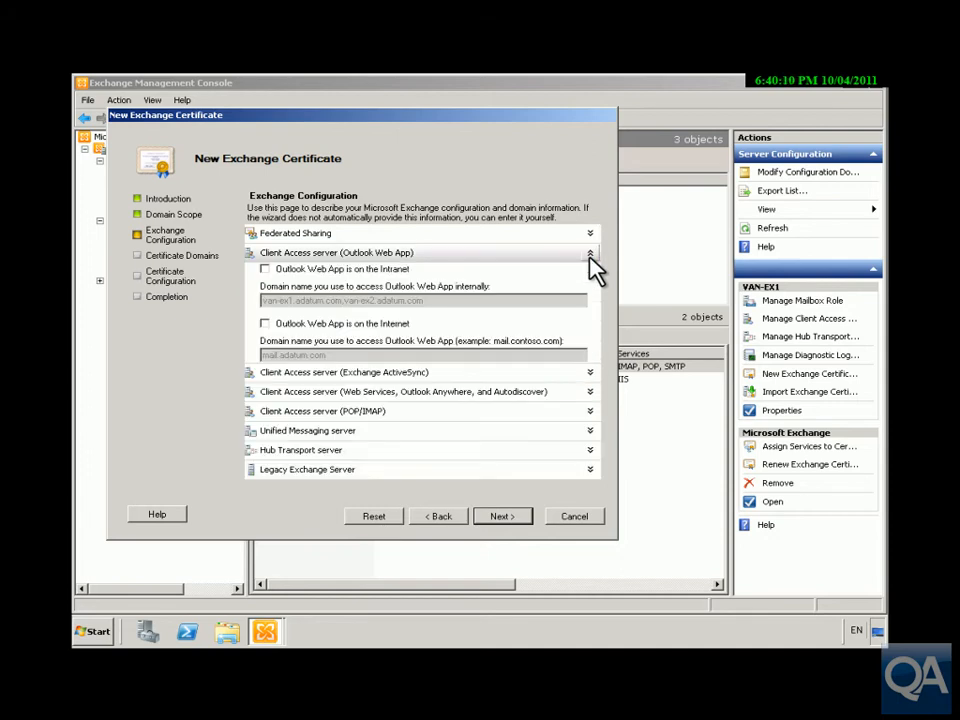
pyautogui.click(265, 269)
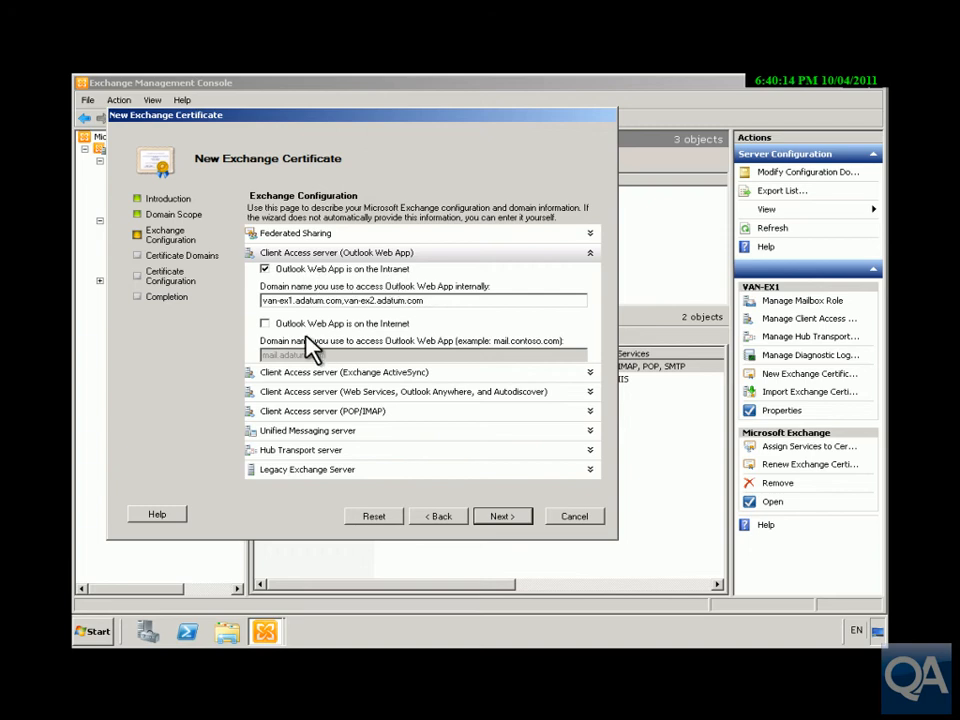
pyautogui.click(265, 324)
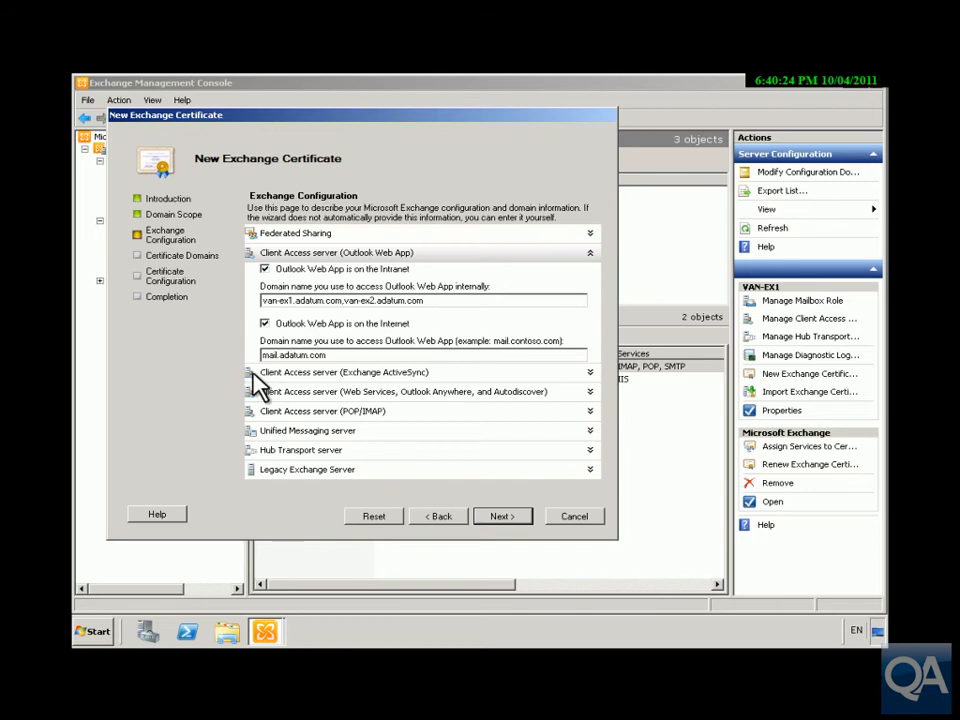
pyautogui.click(589, 373)
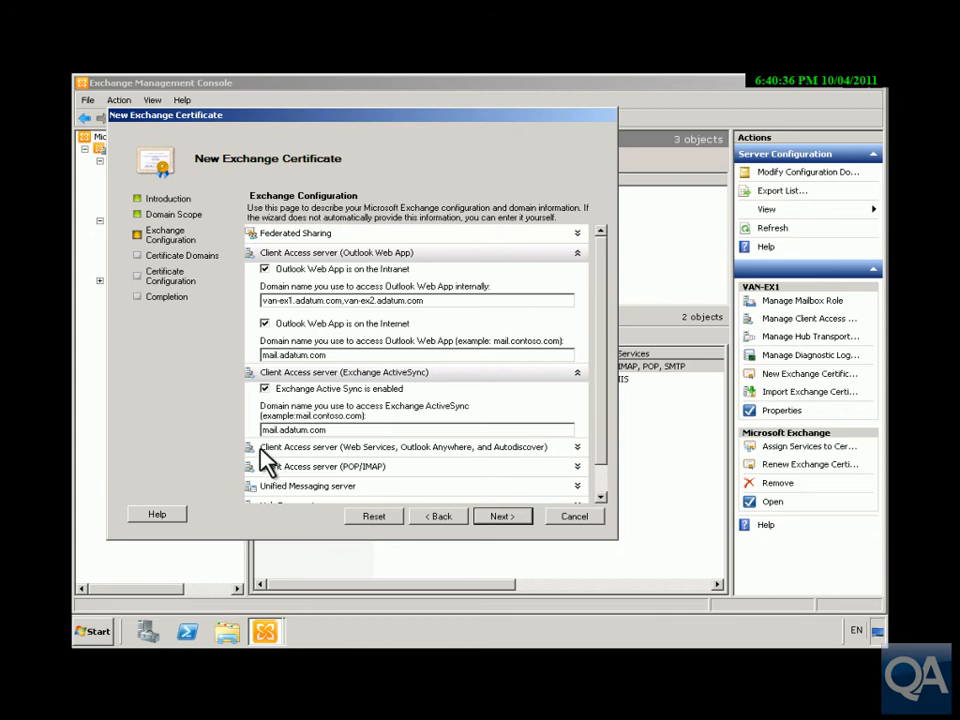
pyautogui.click(577, 448)
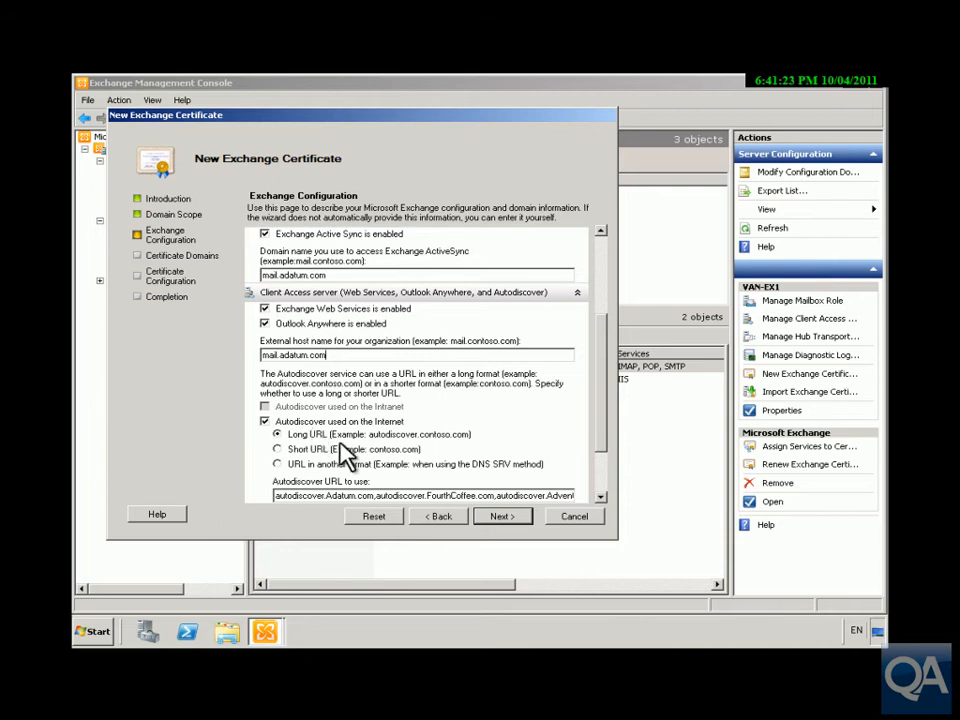
pyautogui.click(499, 517)
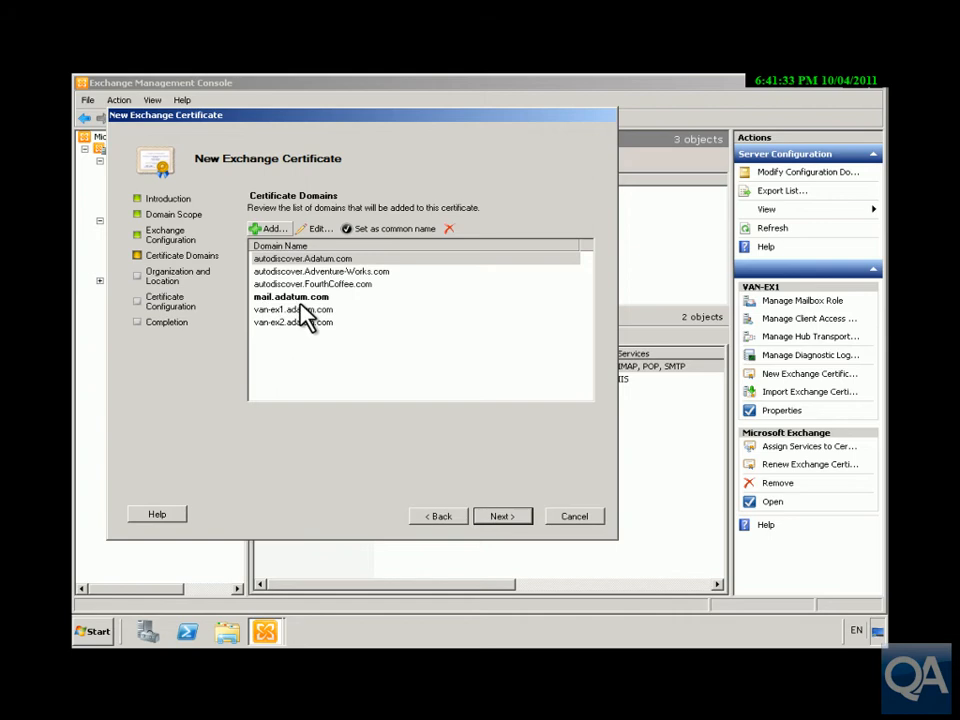
# Enter the A Datum Messaging, Vancouver, Canada organization details and save the request as CertRequest.req.
pyautogui.click(491, 521)
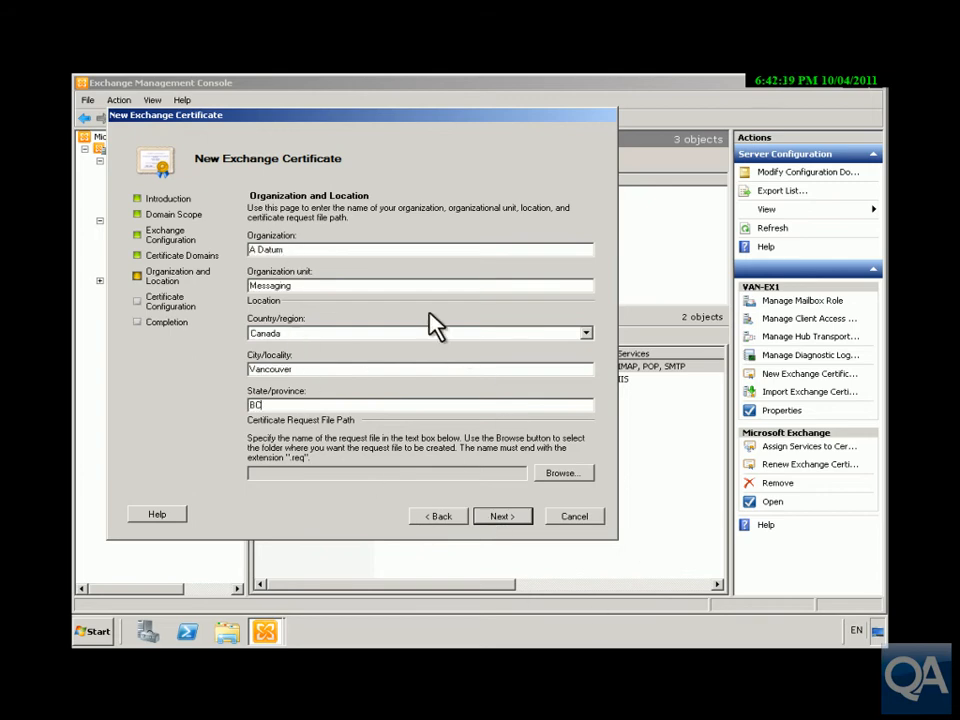
pyautogui.click(306, 248)
pyautogui.click(567, 477)
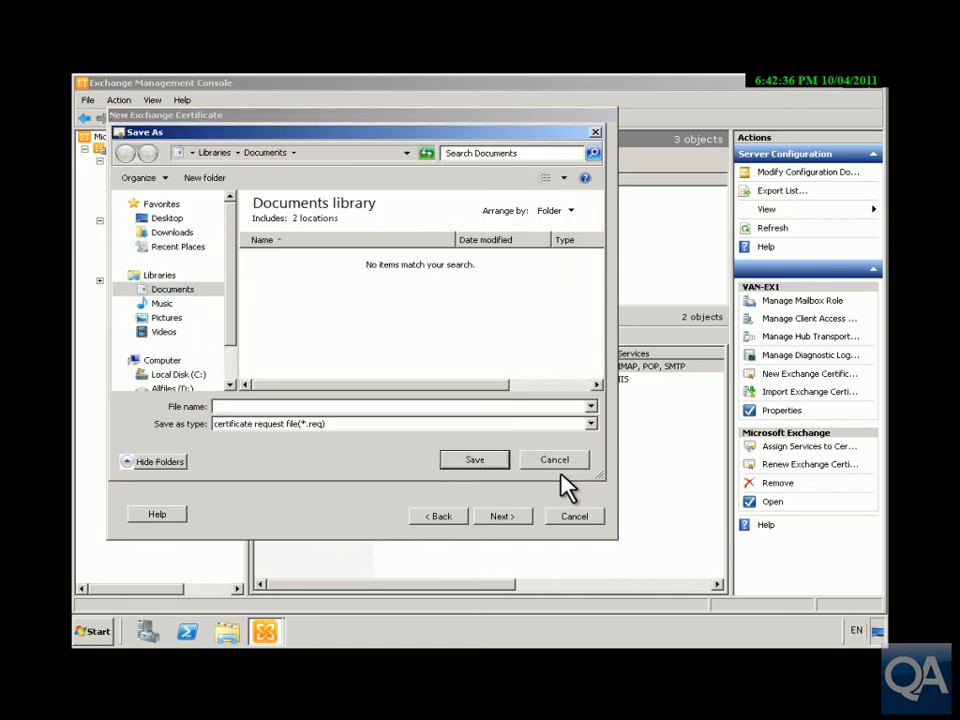
pyautogui.write('CertRequest')
pyautogui.click(478, 462)
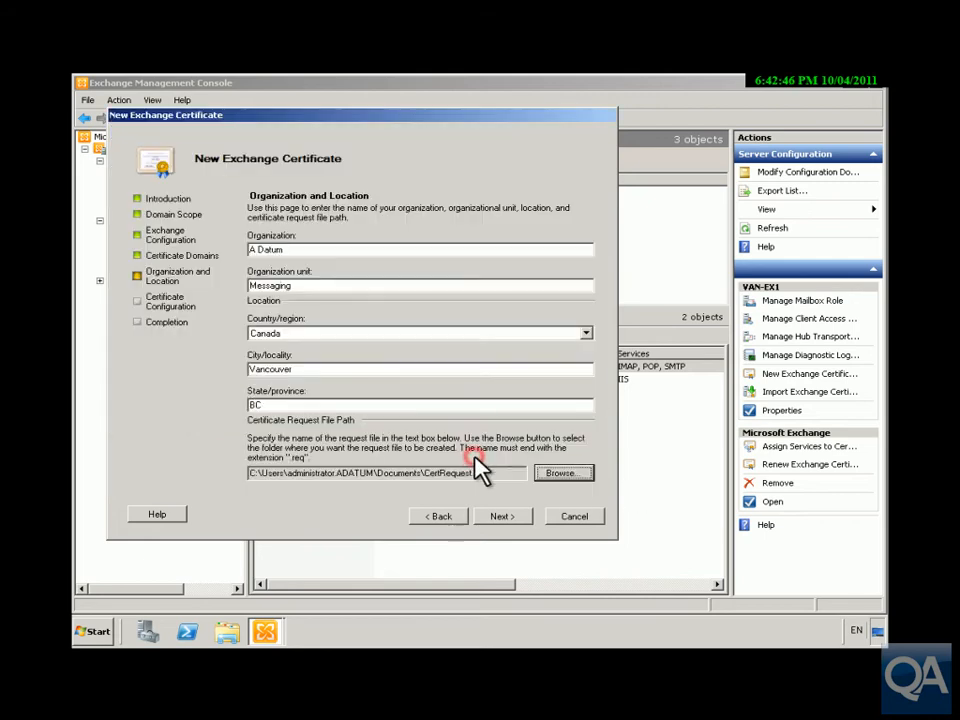
# Generate the ADatum Mail Certificate request and finish the wizard.
pyautogui.click(496, 516)
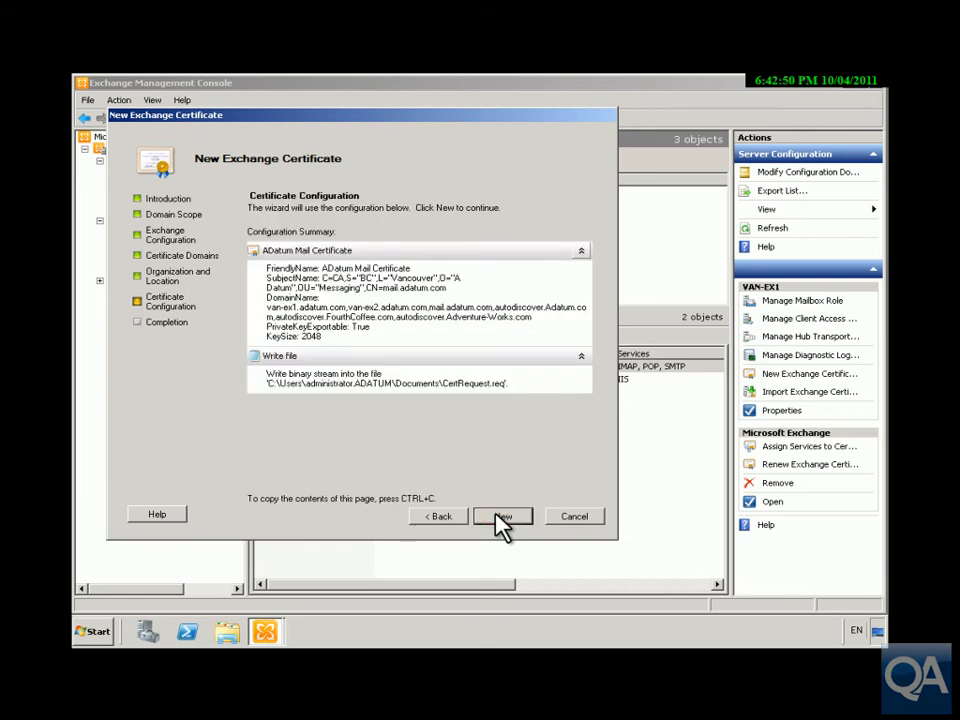
pyautogui.click(500, 517)
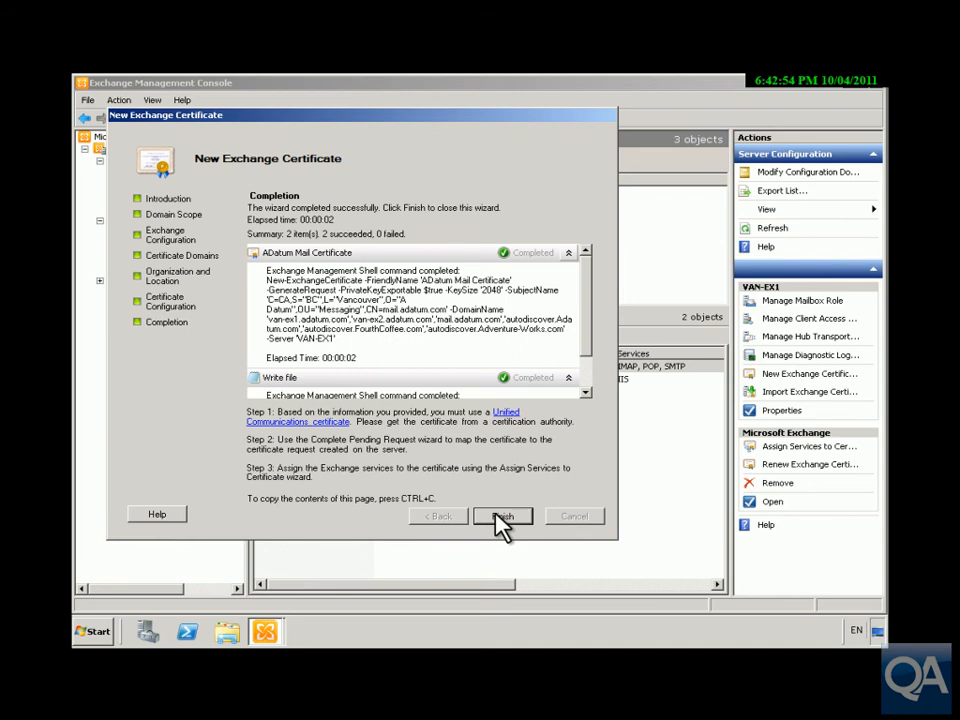
pyautogui.click(496, 516)
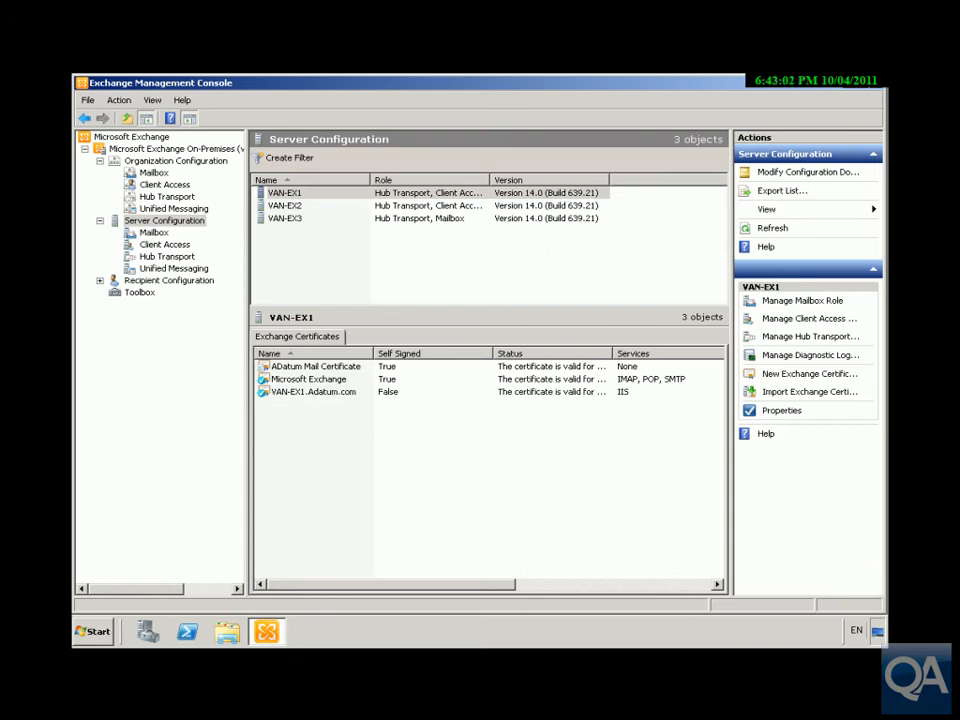
pyautogui.click(226, 633)
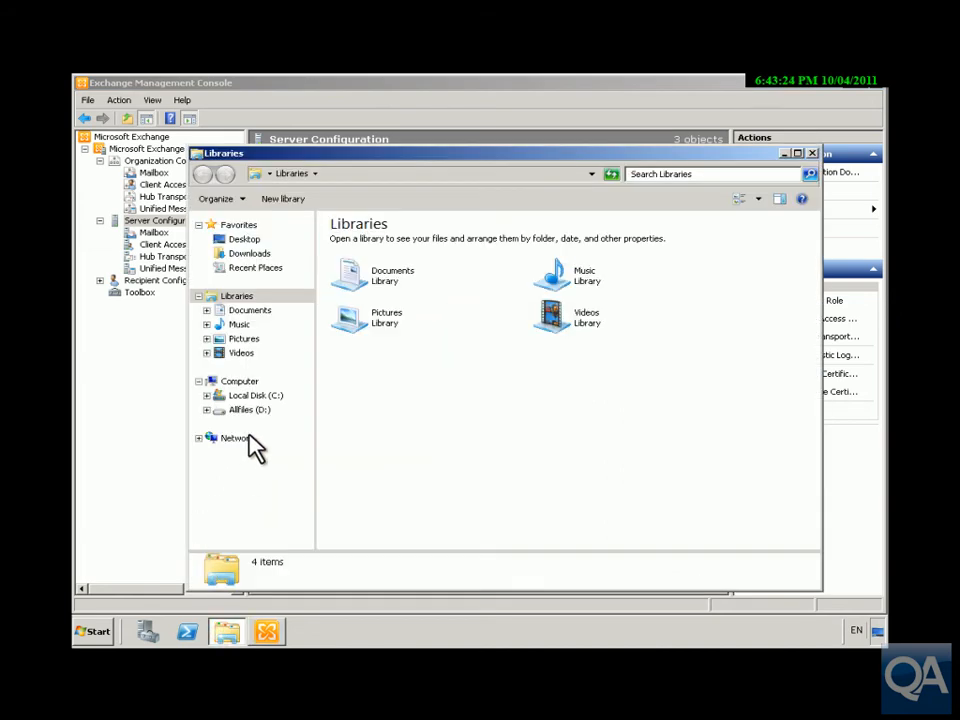
# Locate CertRequest.req in the Documents library and choose to open it.
pyautogui.click(247, 312)
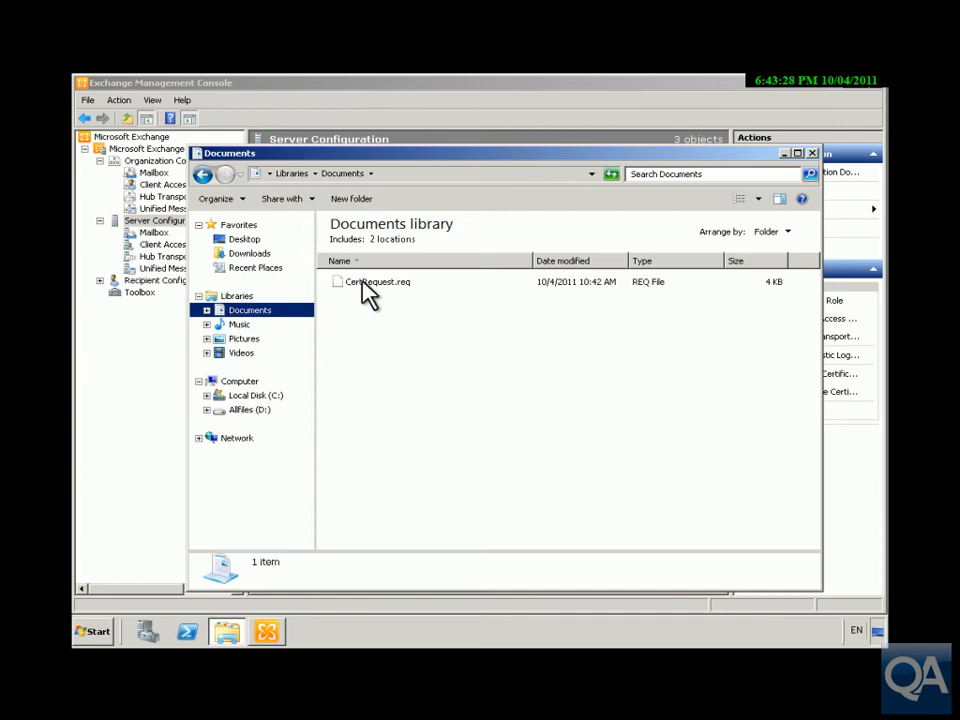
pyautogui.rightClick(364, 282)
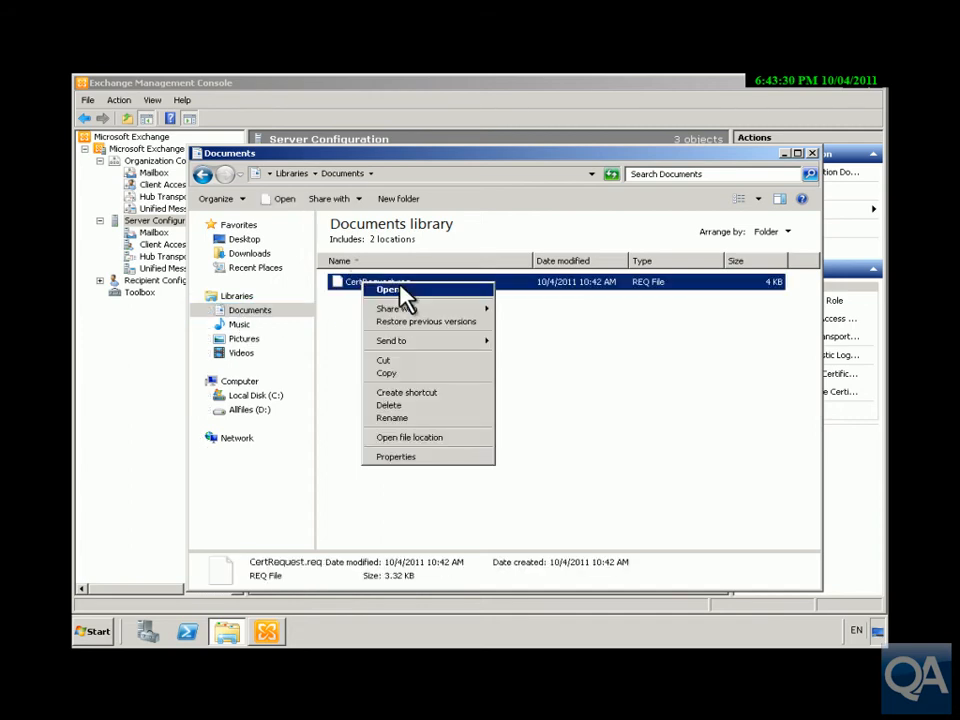
pyautogui.click(400, 290)
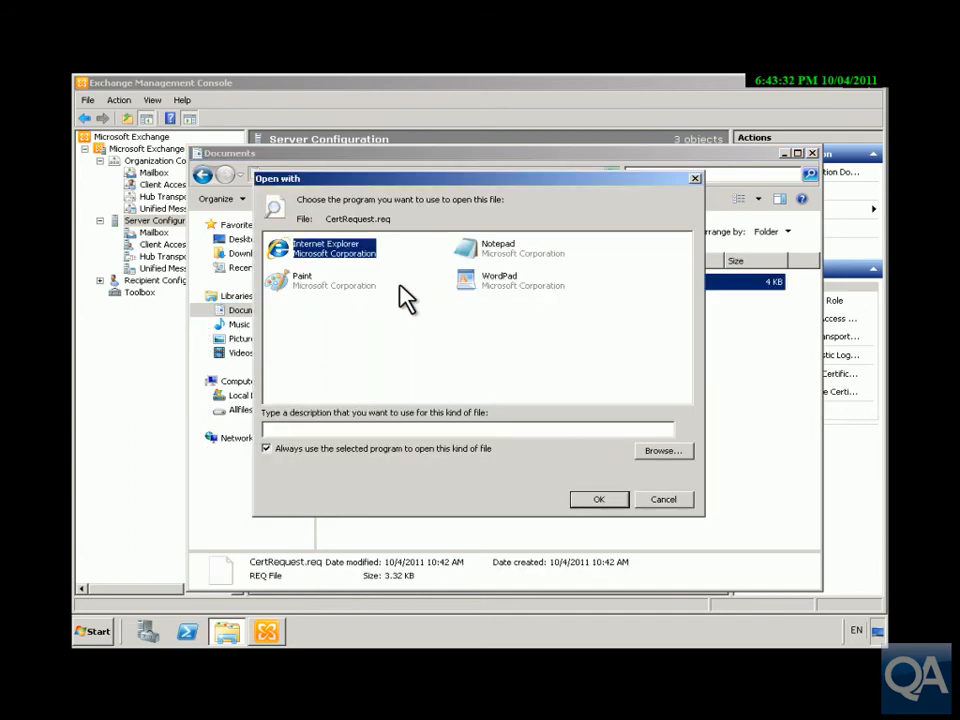
# Open CertRequest.req in Notepad and select all of its certificate request text.
pyautogui.click(468, 247)
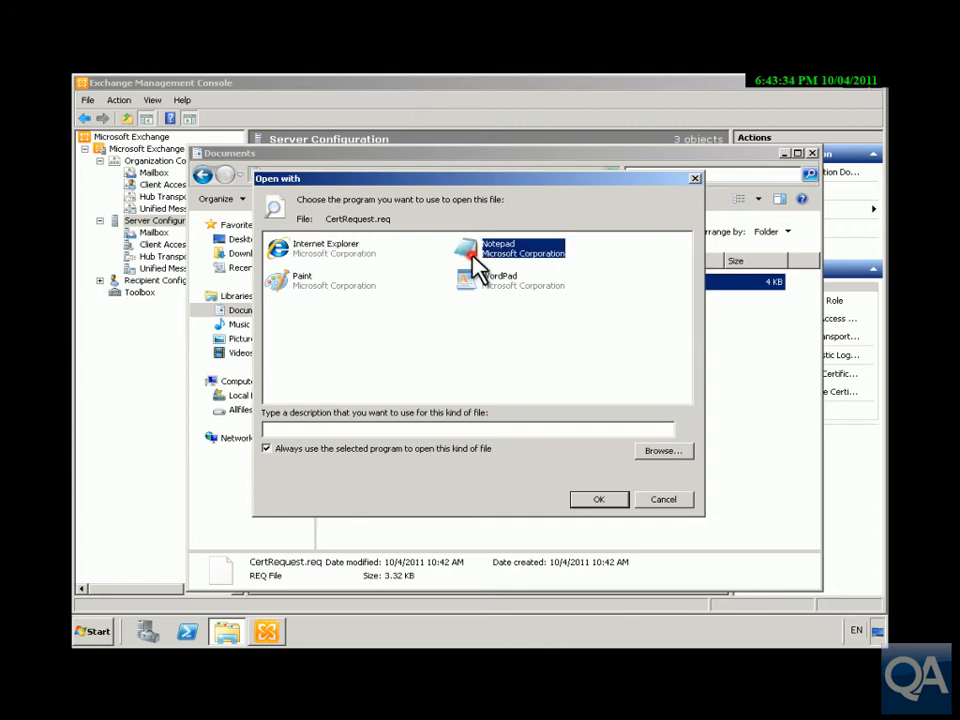
pyautogui.click(592, 503)
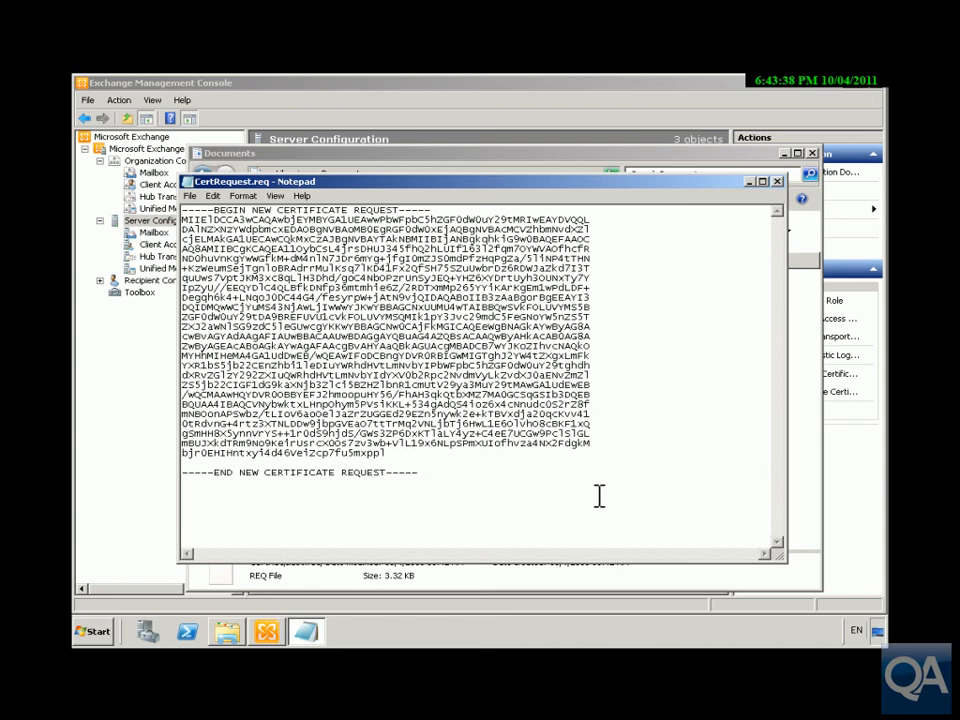
pyautogui.hotkey('ctrl', 'a')
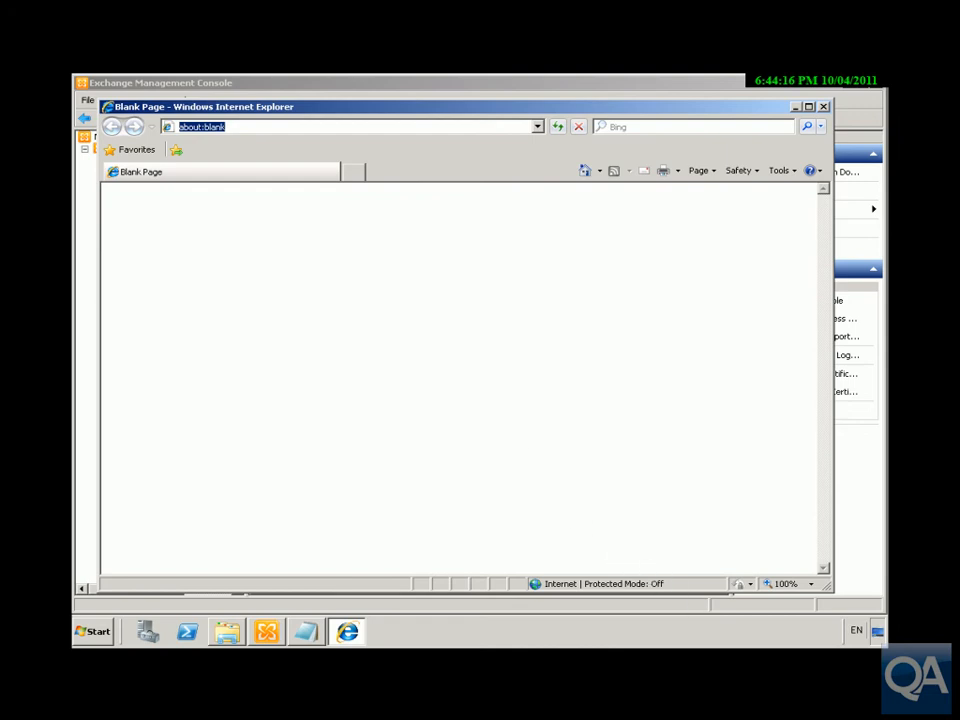
pyautogui.write('http://van-dc1.adatum.com/certsrv')
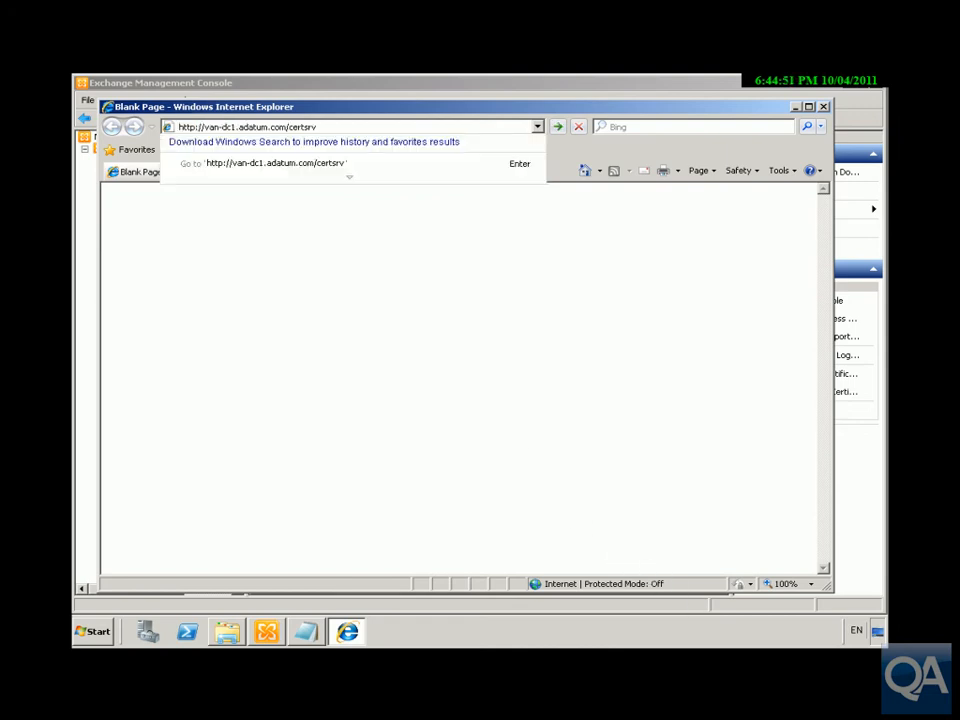
pyautogui.click(338, 126)
pyautogui.press('Return')
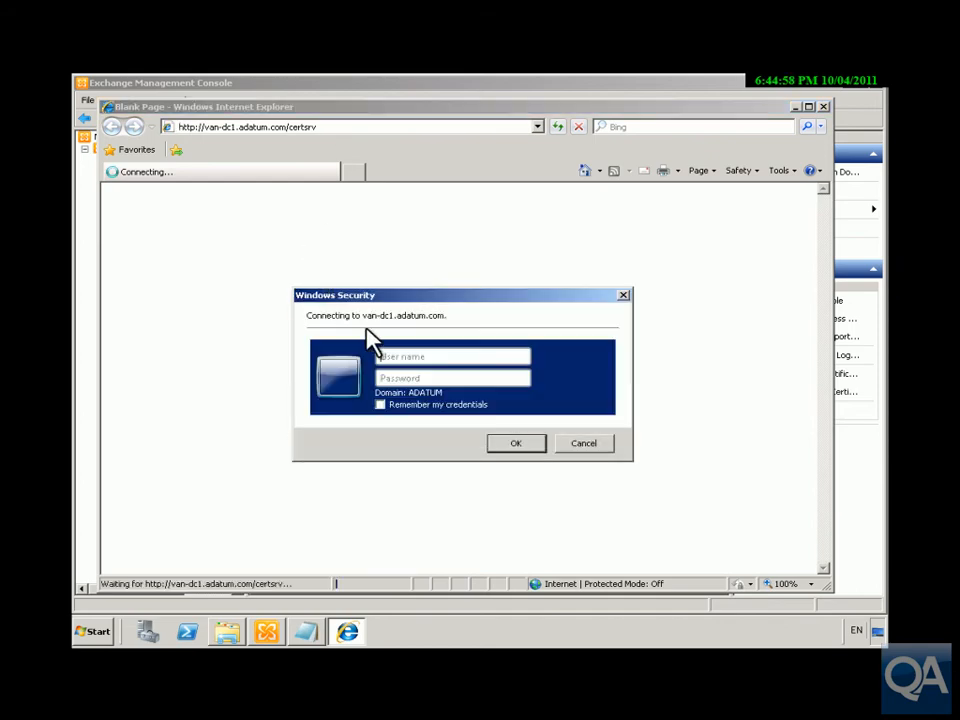
# Sign in with the domain administrator account name and its password.
pyautogui.write('da')
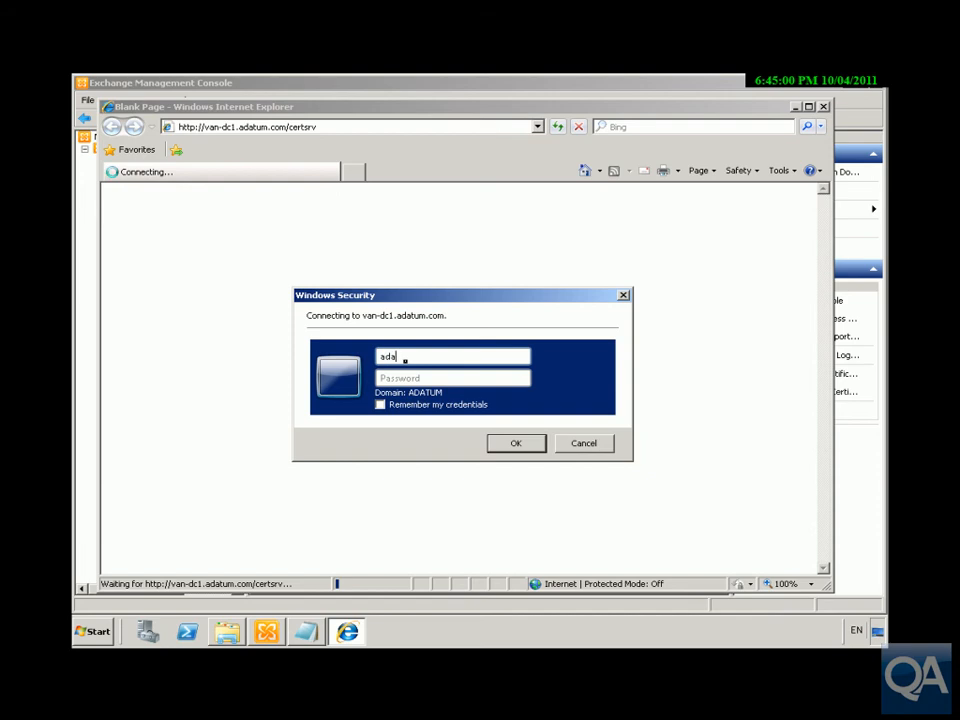
pyautogui.write('tum\\administrator')
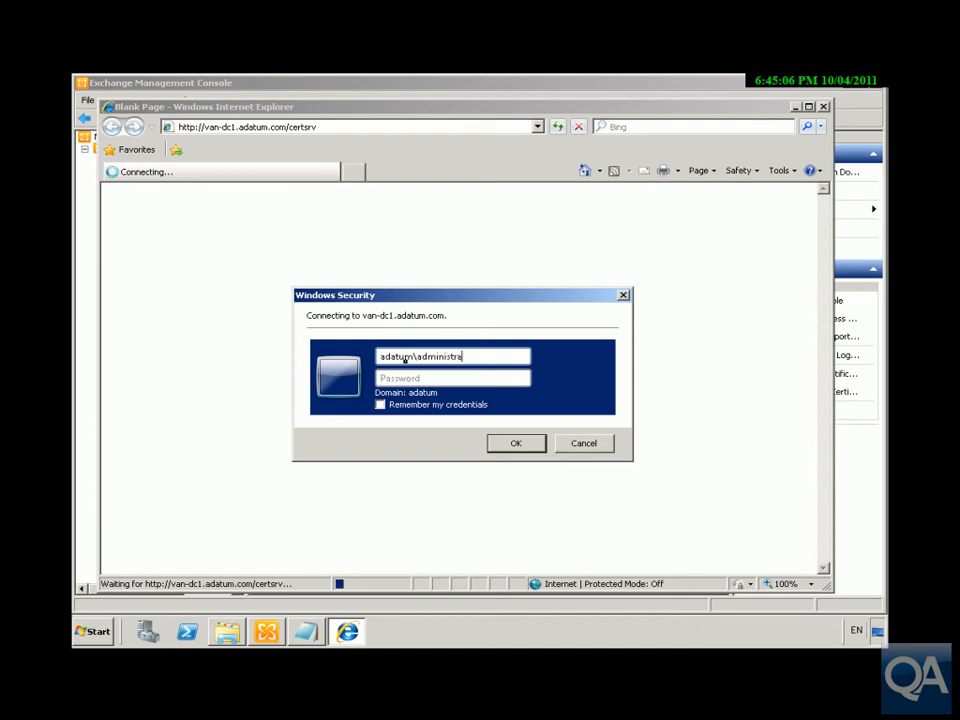
pyautogui.press('Tab')
pyautogui.write('Pa$$w0')
pyautogui.press('BackSpace')
pyautogui.press('BackSpace')
pyautogui.press('BackSpace')
pyautogui.press('BackSpace')
pyautogui.press('BackSpace')
pyautogui.press('BackSpace')
pyautogui.write('Pa$$w')
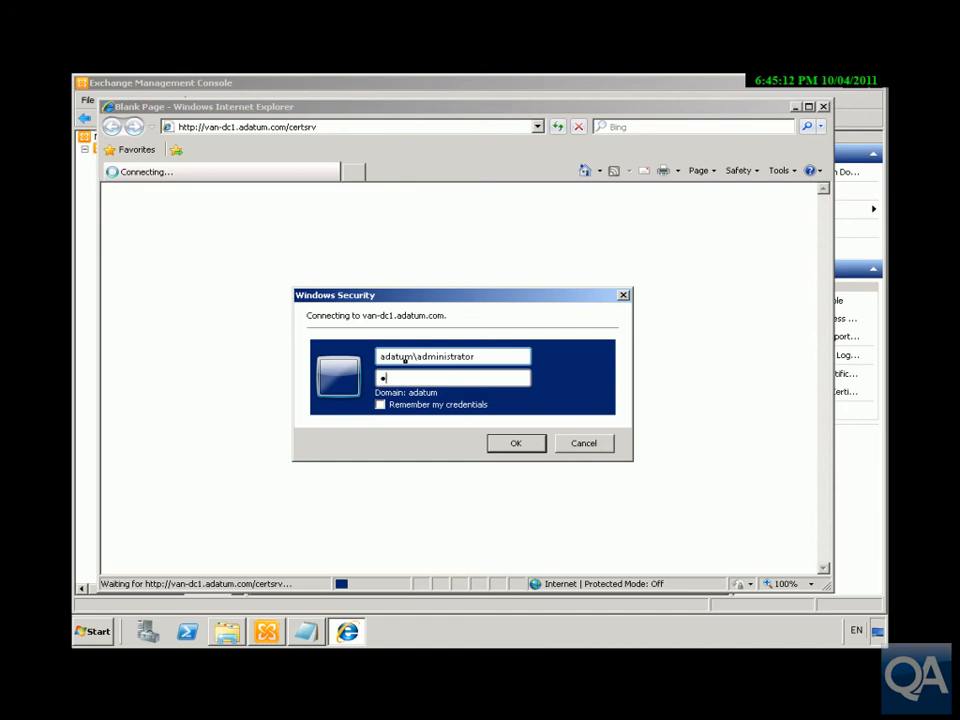
pyautogui.write('0rd')
pyautogui.press('Return')
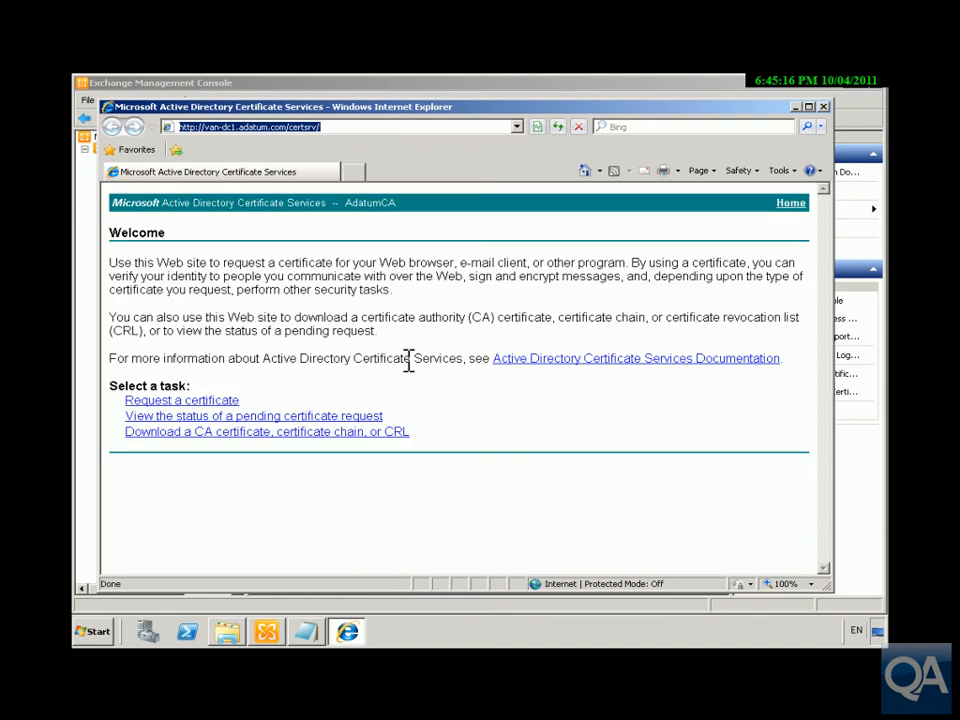
# Open the advanced base-64 certificate request form and paste the copied request text.
pyautogui.click(228, 401)
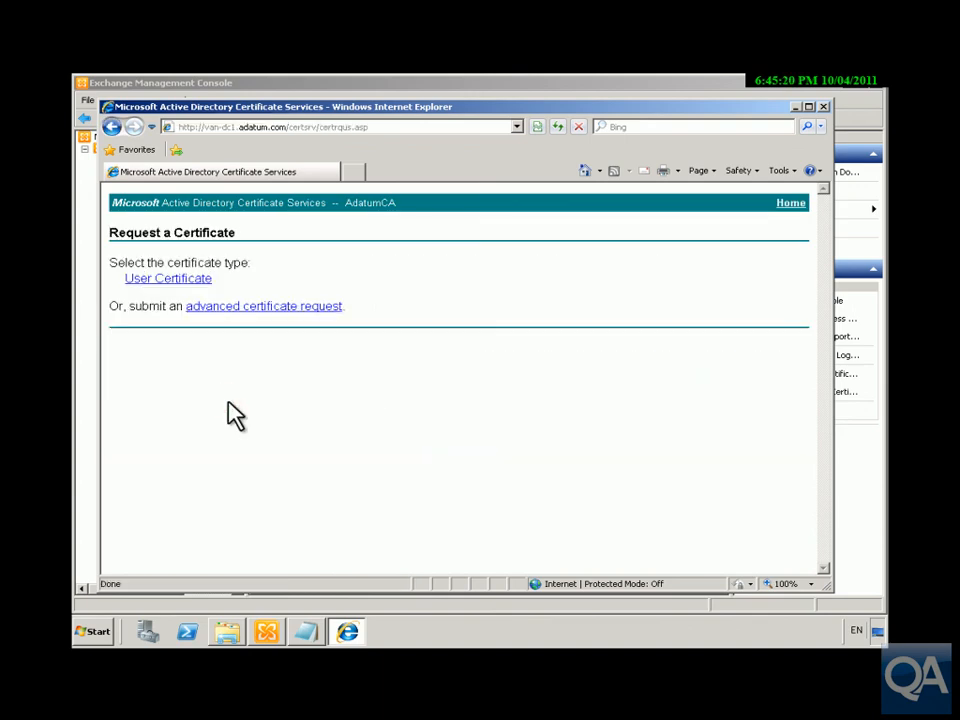
pyautogui.click(253, 307)
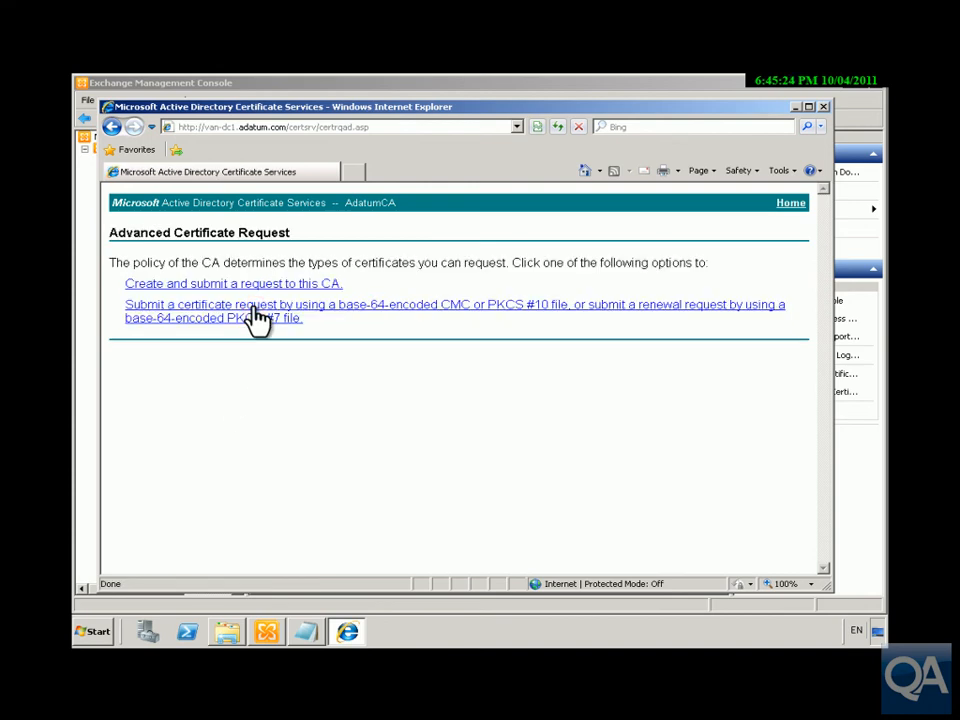
pyautogui.click(258, 316)
pyautogui.click(257, 321)
pyautogui.hotkey('ctrl', 'v')
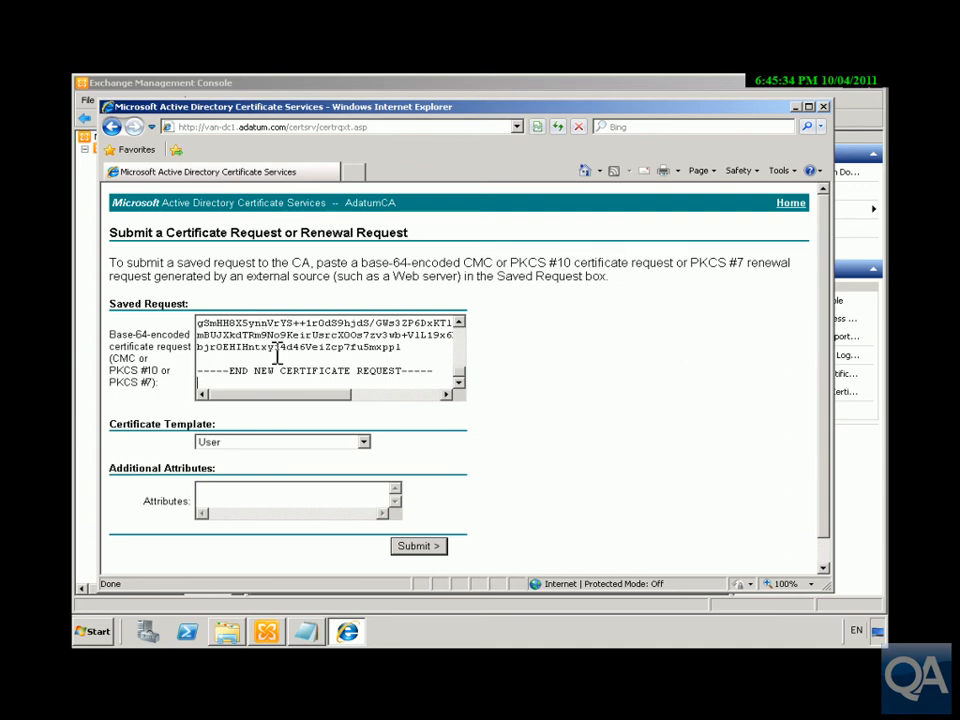
# Choose the Web Server certificate template and submit the request to AdatumCA.
pyautogui.click(364, 442)
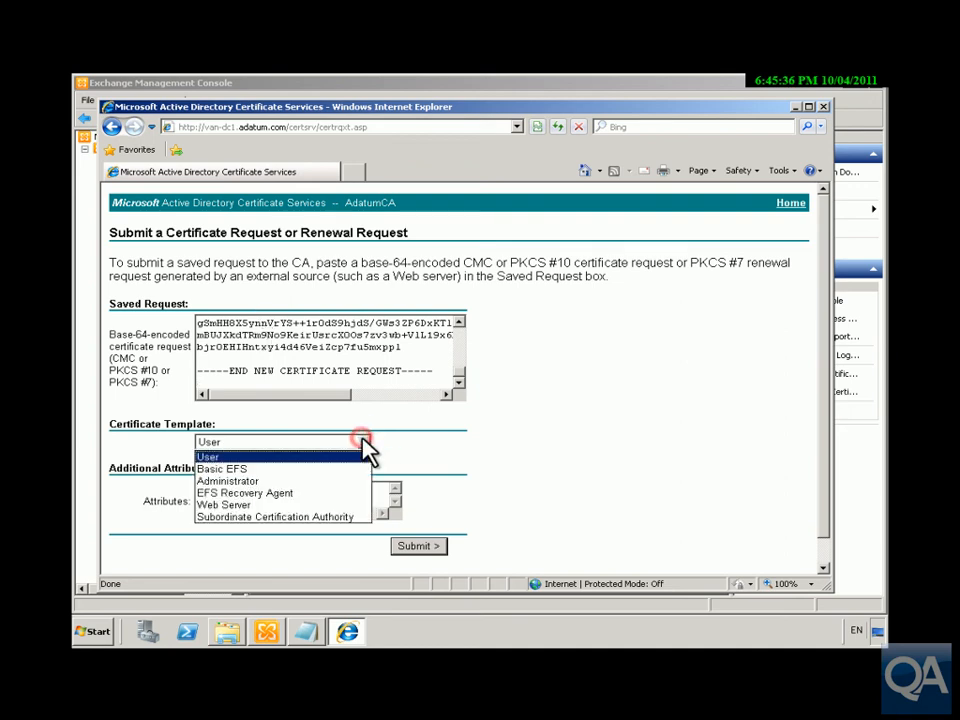
pyautogui.click(293, 505)
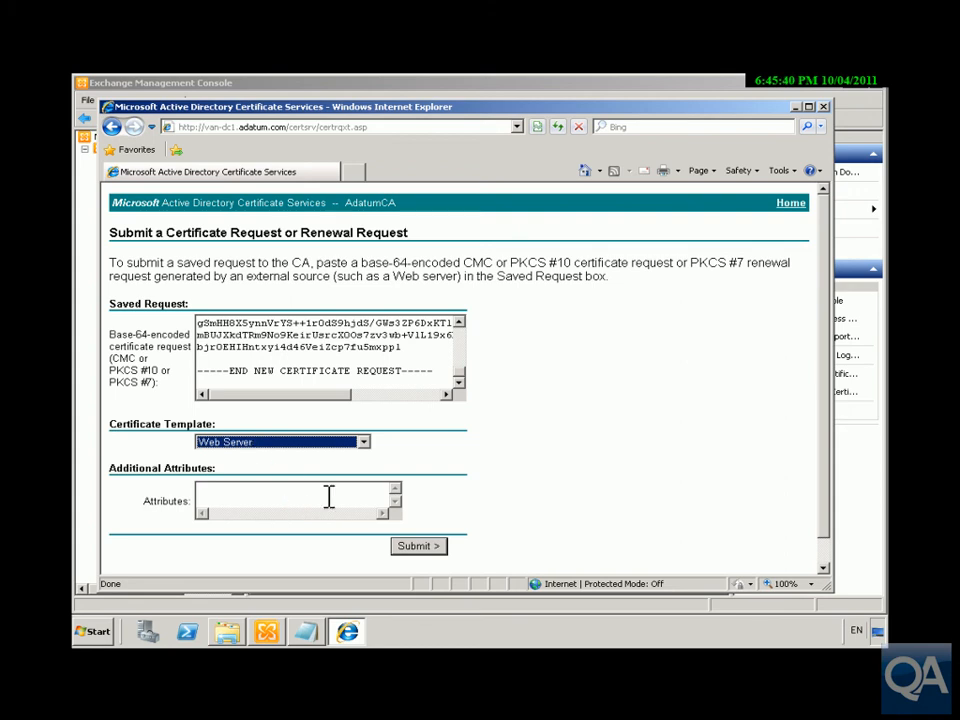
pyautogui.click(402, 546)
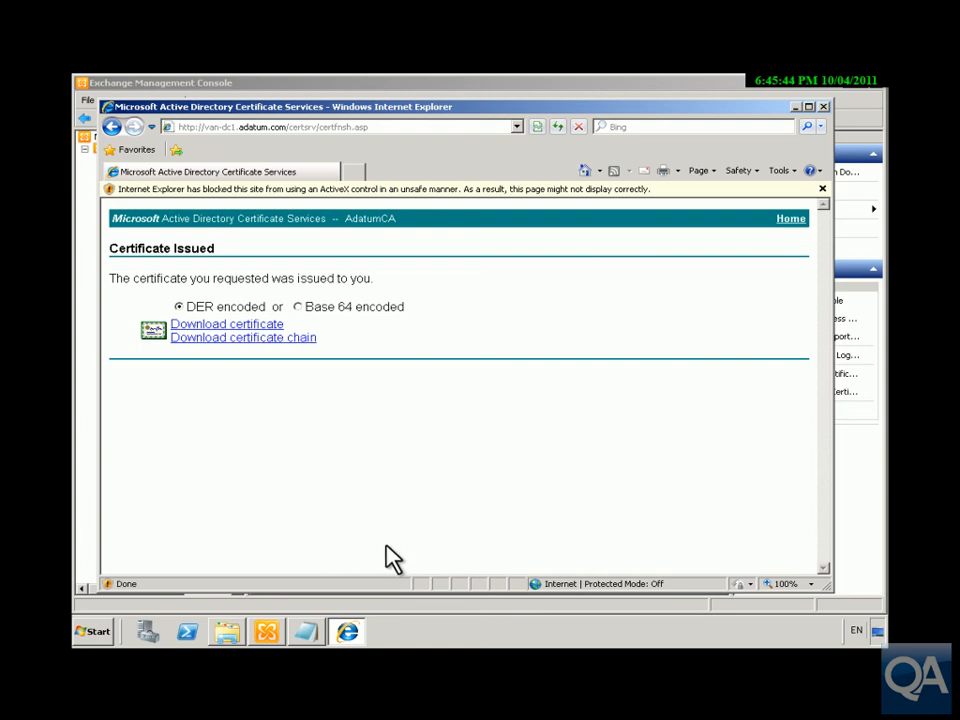
# Download the issued certificate as certnew.cer into Downloads and open it for viewing.
pyautogui.click(272, 328)
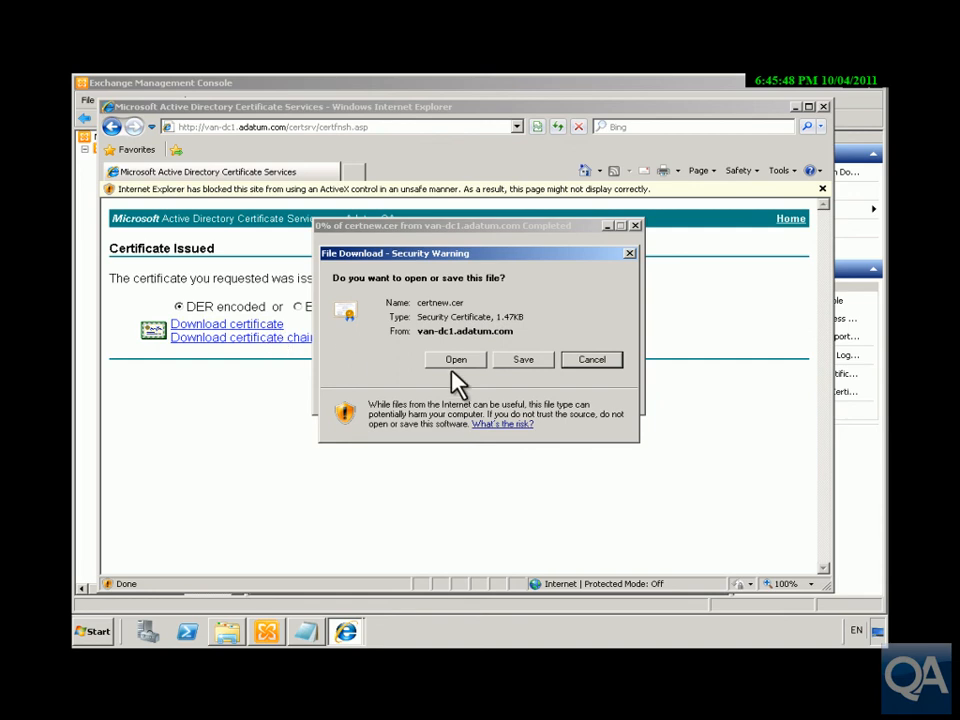
pyautogui.click(514, 364)
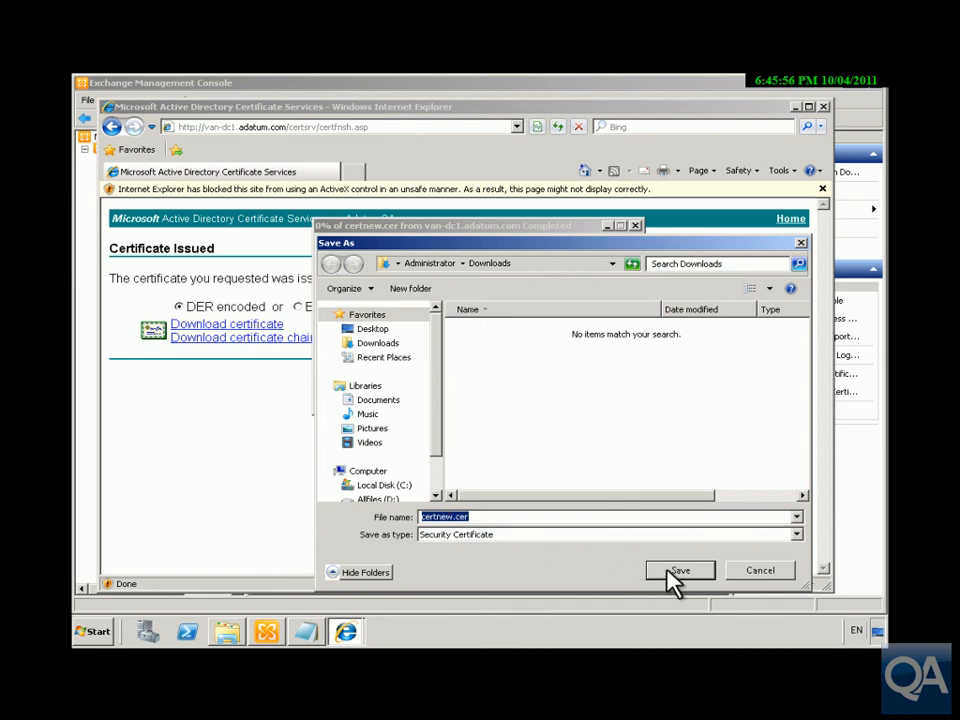
pyautogui.click(674, 578)
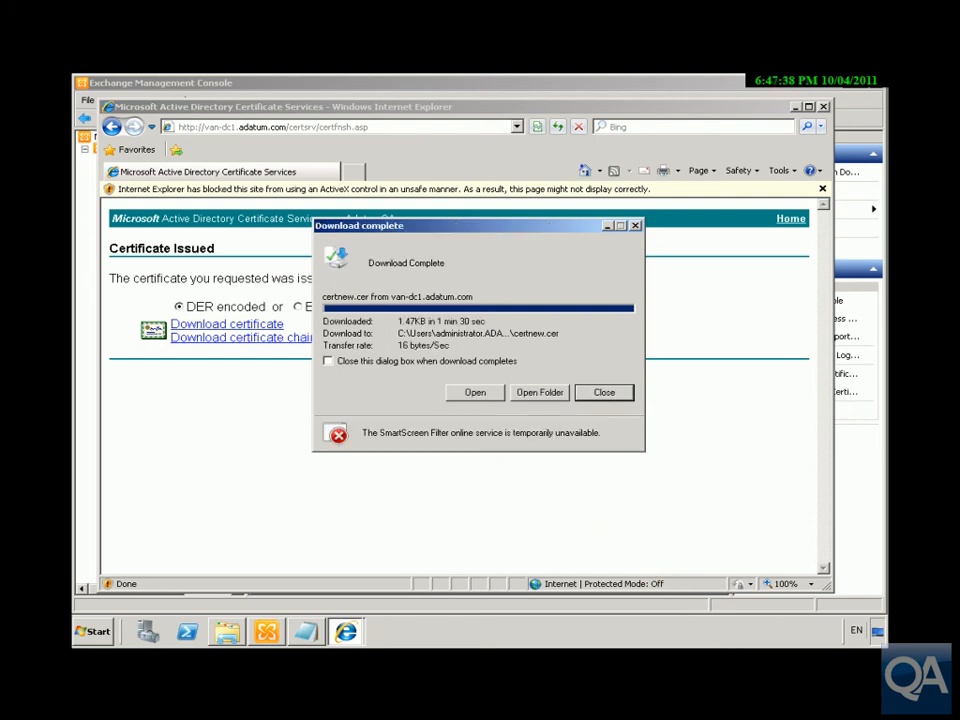
pyautogui.click(484, 394)
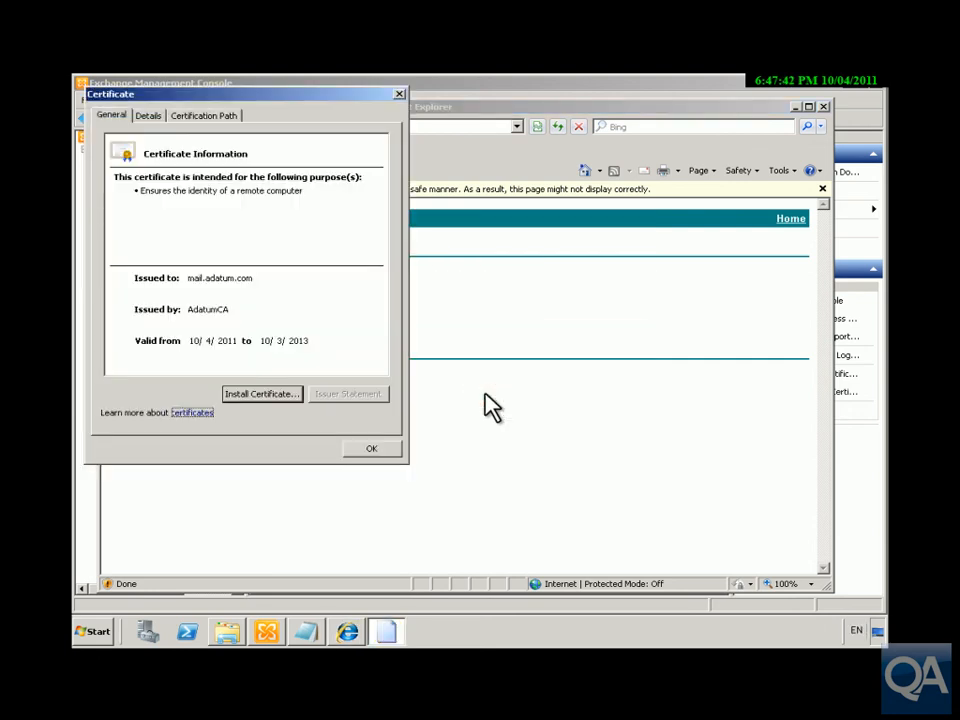
# Review the mail.adatum.com certificate's details, such as WebServer template and Server Authentication, then close the viewer.
pyautogui.click(149, 116)
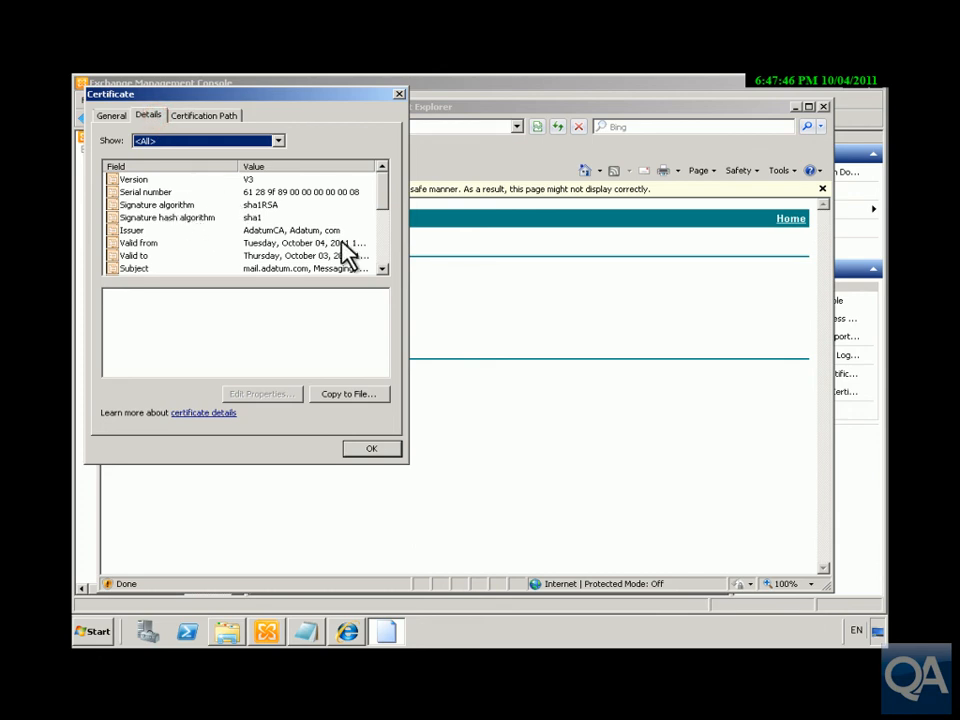
pyautogui.scroll(-2, 392, 221)
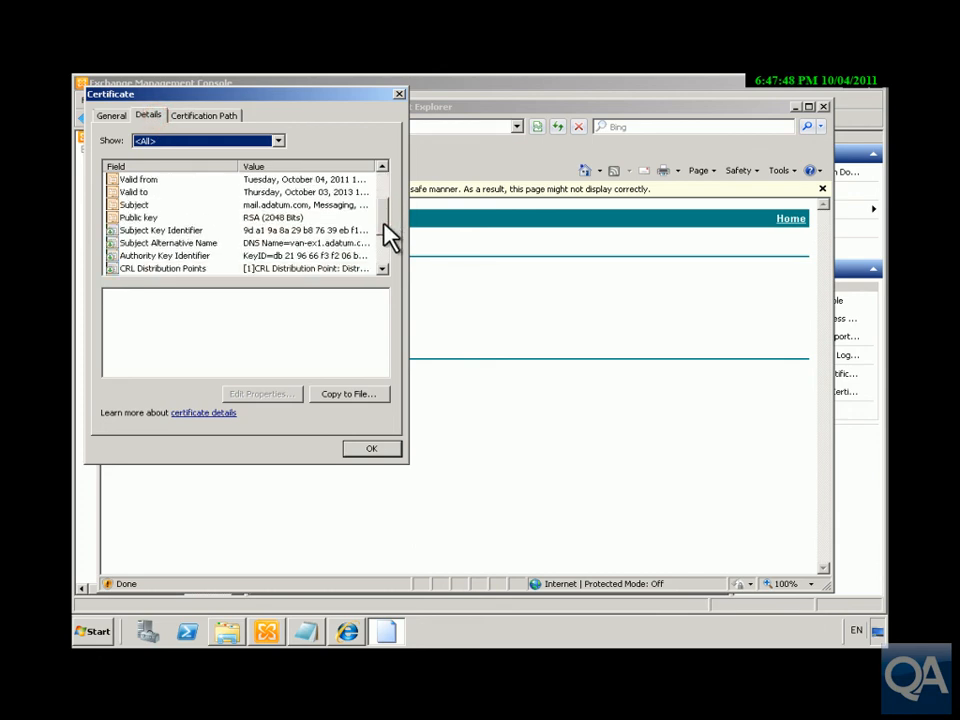
pyautogui.scroll(-2, 392, 235)
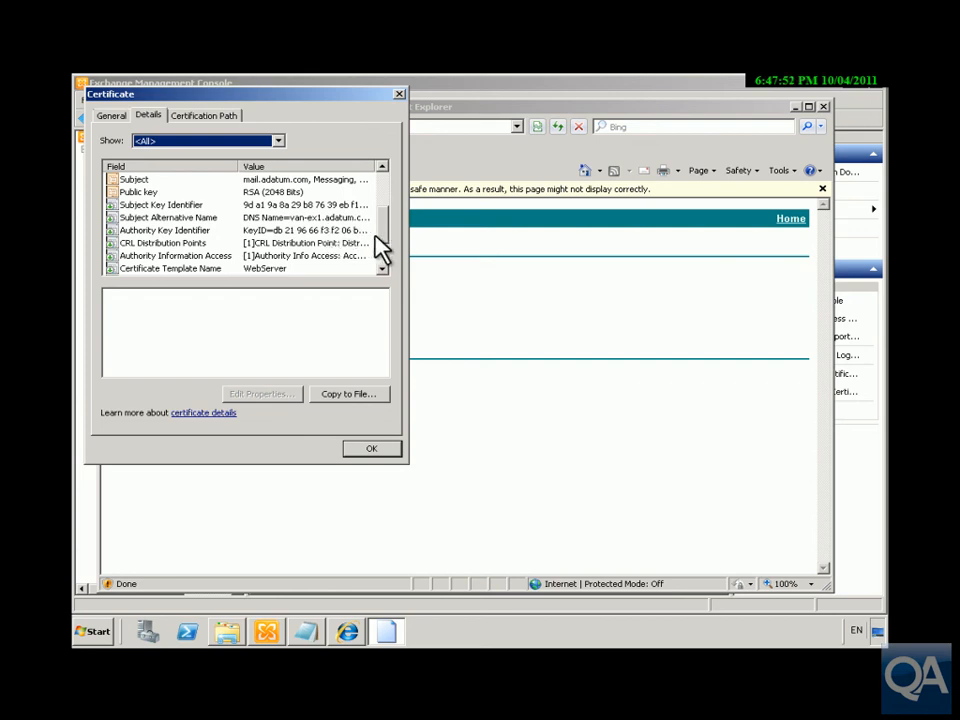
pyautogui.moveTo(387, 233); pyautogui.dragTo(386, 253)
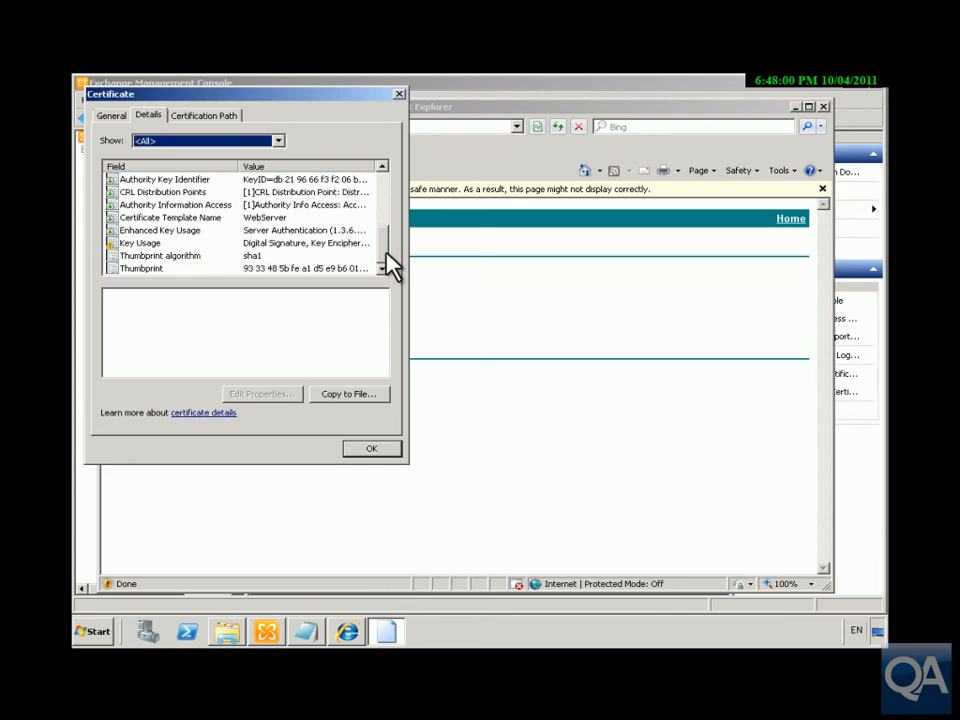
pyautogui.click(380, 451)
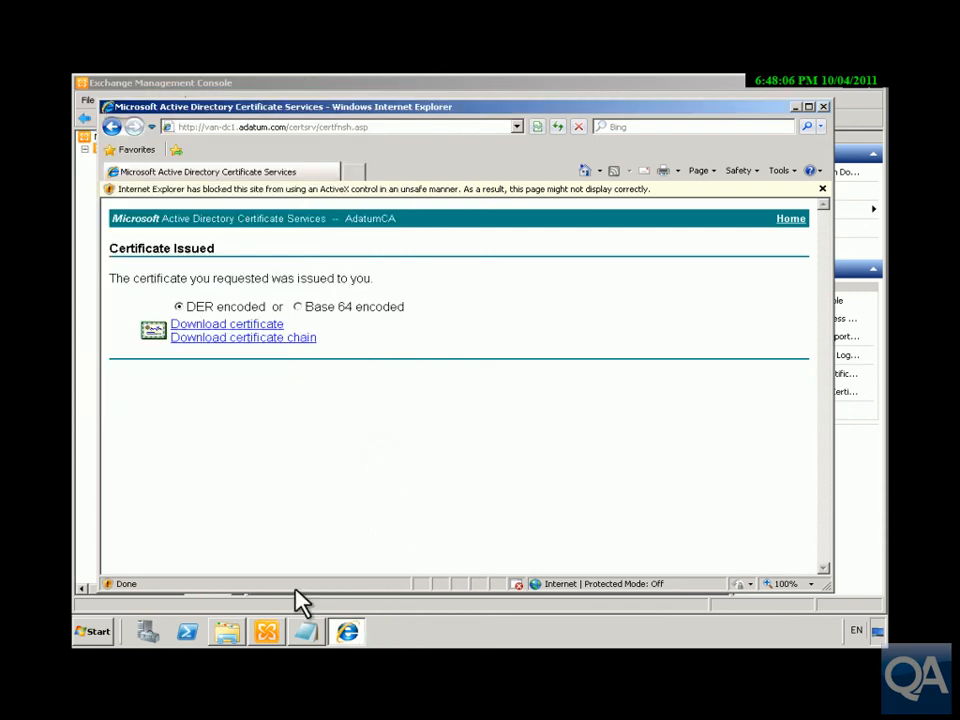
# Complete the ADatum Mail Certificate's pending request using Downloads\certnew.cer.
pyautogui.click(280, 635)
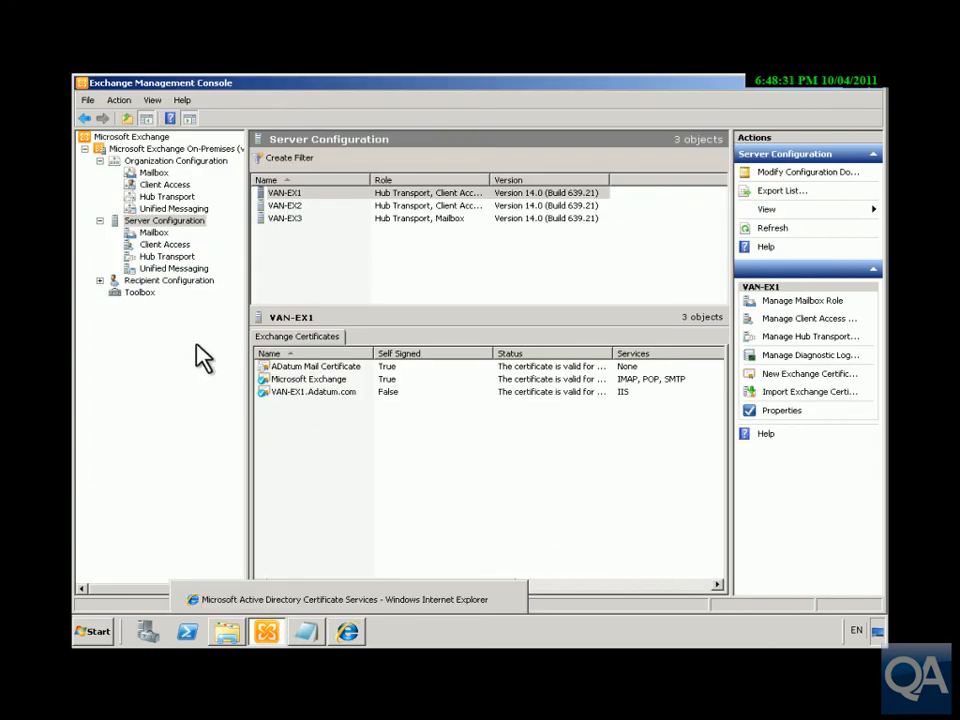
pyautogui.click(275, 378)
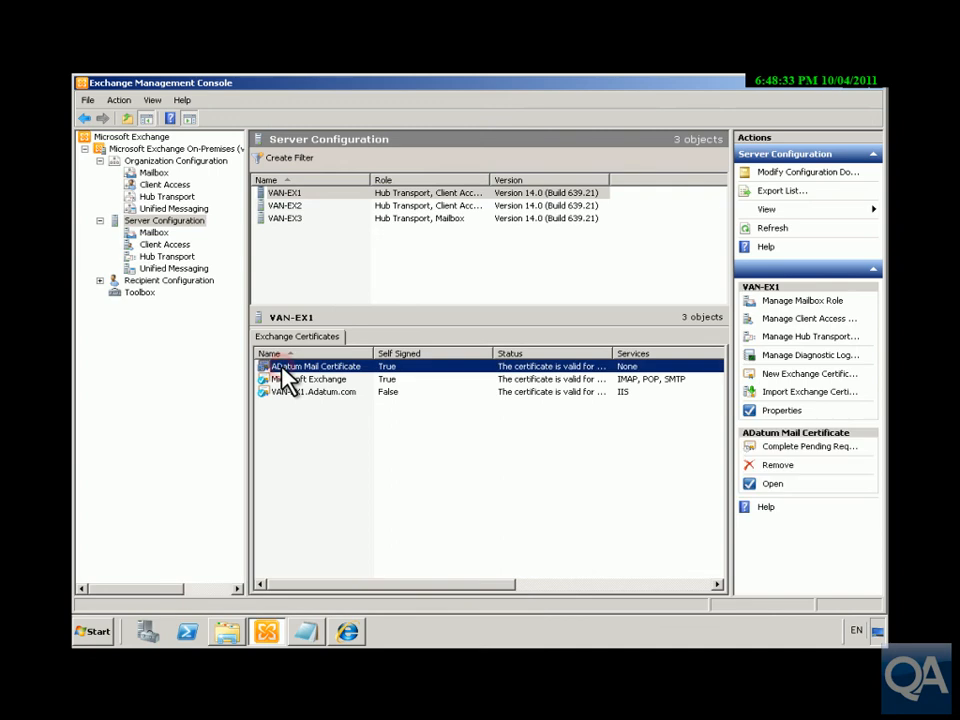
pyautogui.click(777, 449)
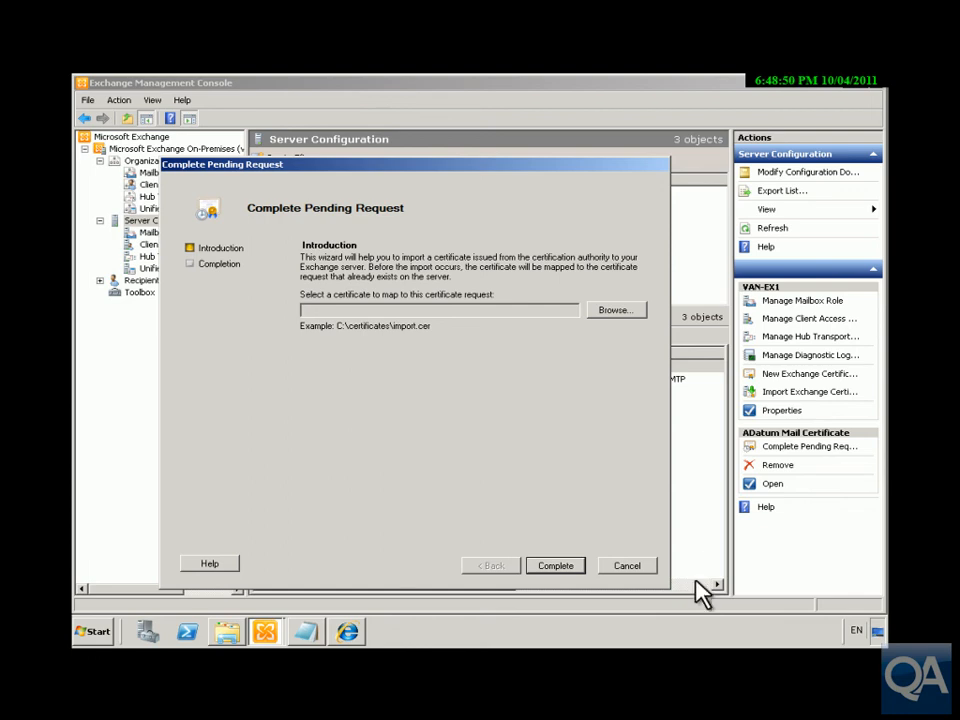
pyautogui.click(616, 311)
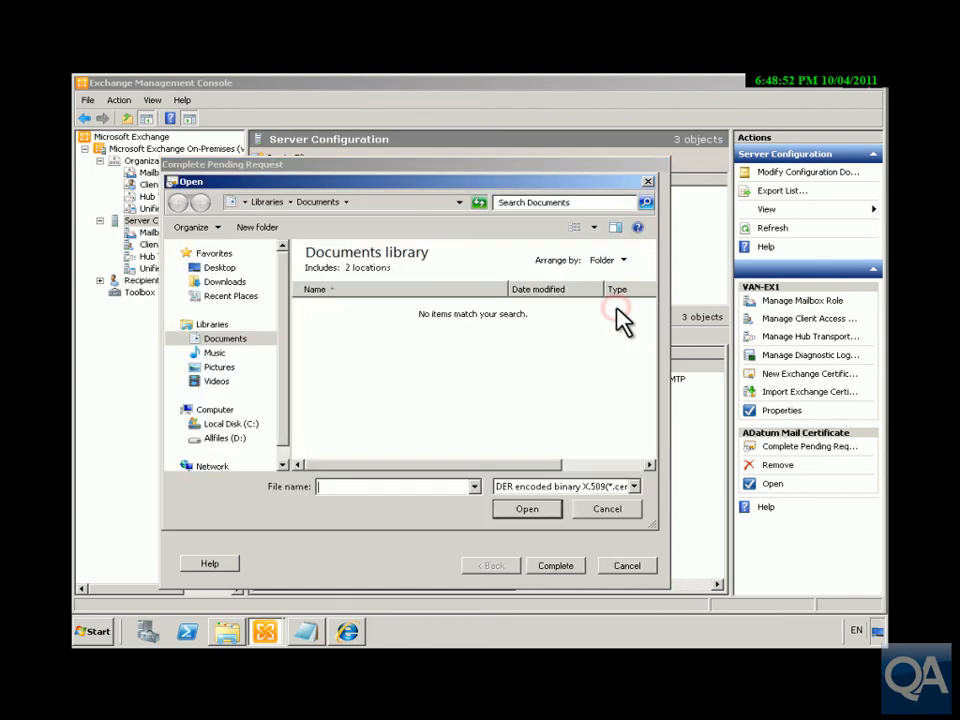
pyautogui.click(229, 284)
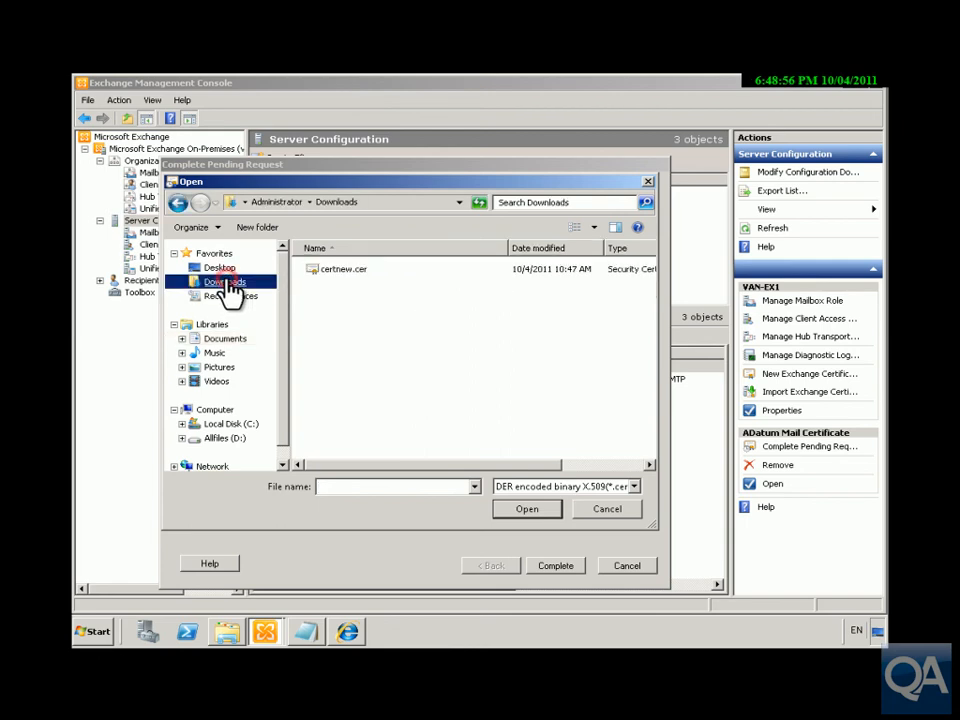
pyautogui.click(349, 270)
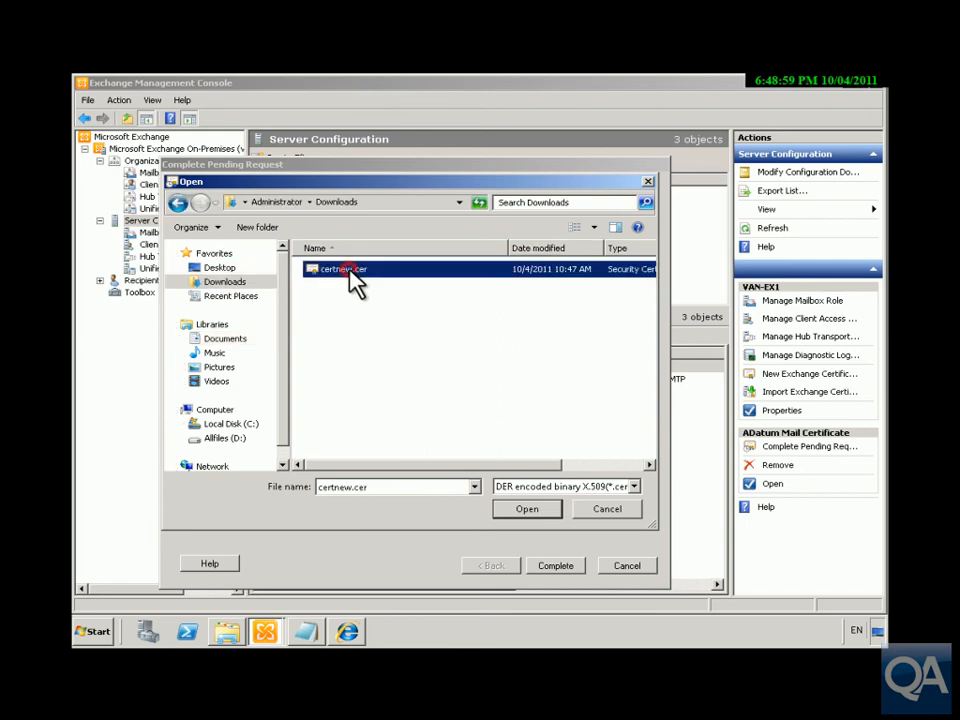
pyautogui.click(527, 510)
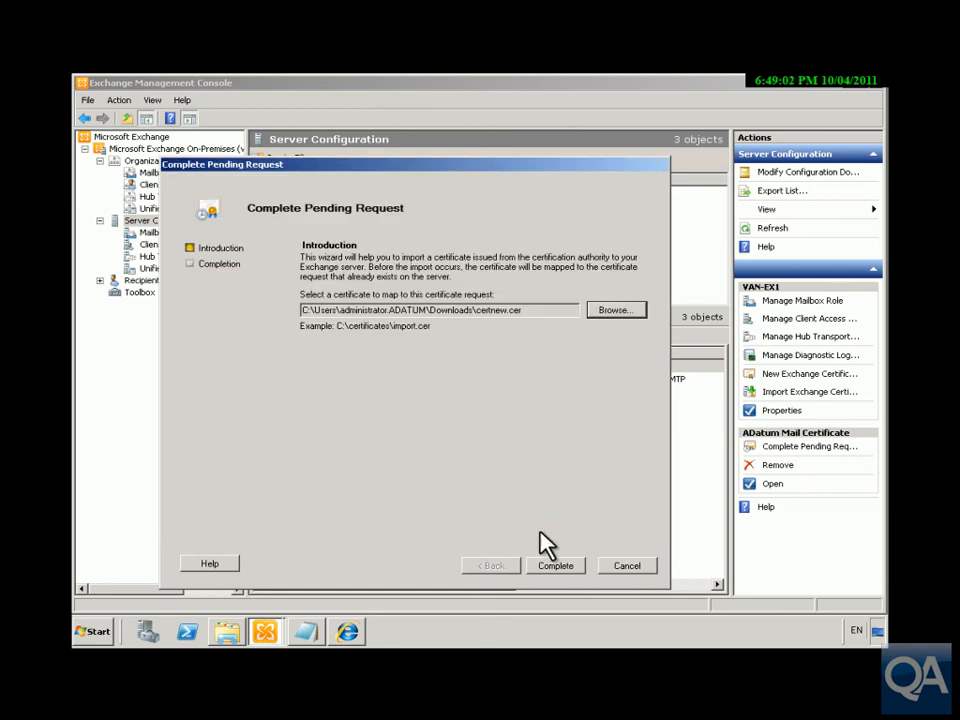
pyautogui.click(555, 566)
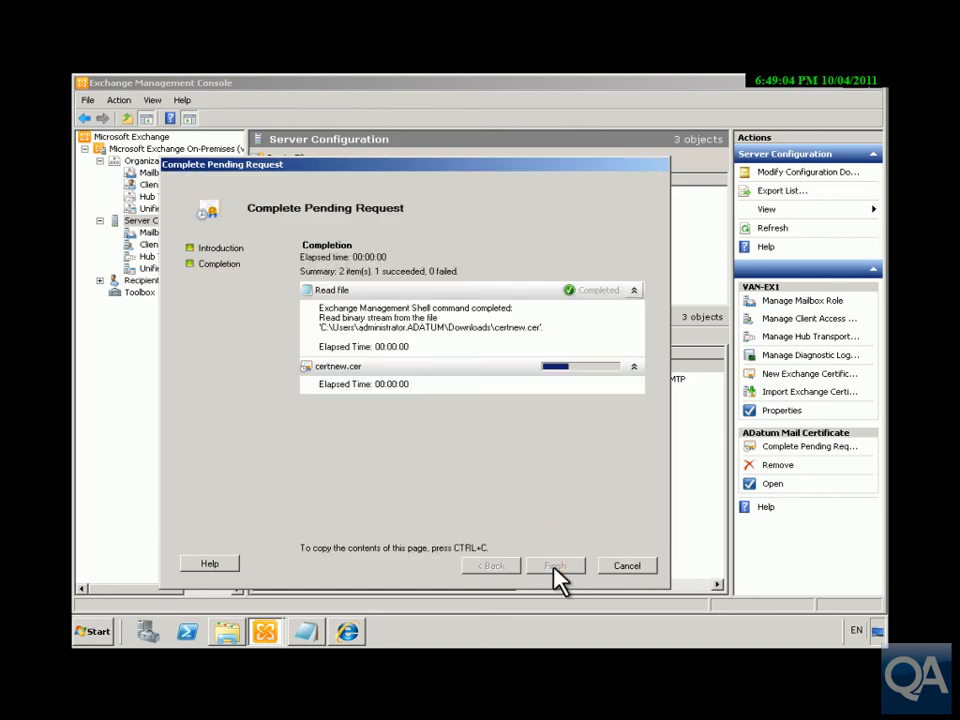
pyautogui.click(553, 566)
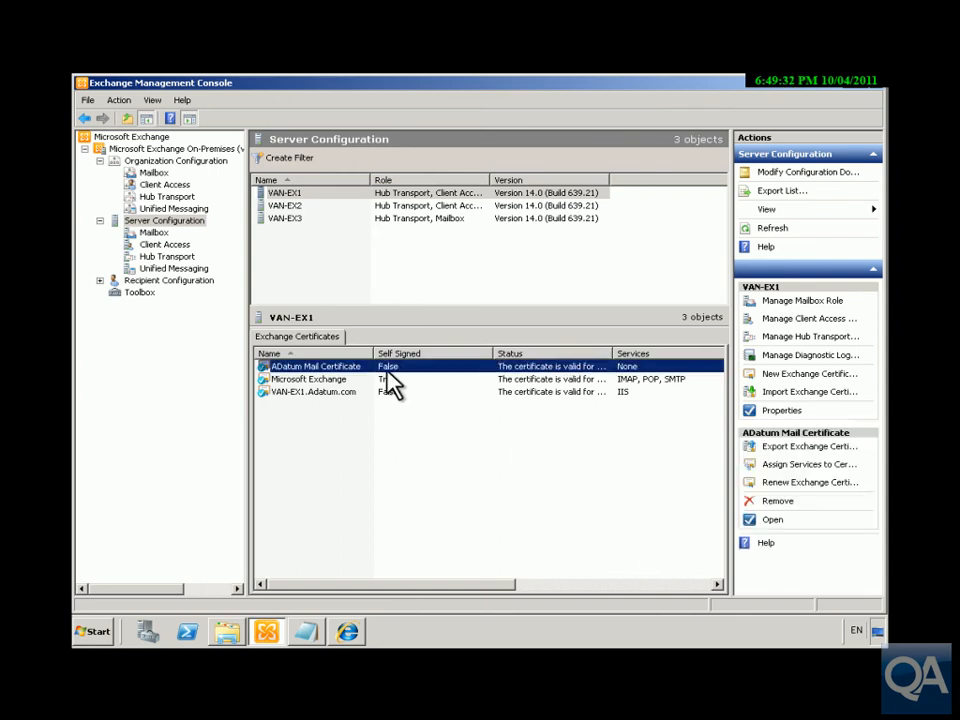
# Assign Internet Information Services on server VAN-EX1 to the ADatum Mail Certificate.
pyautogui.click(805, 466)
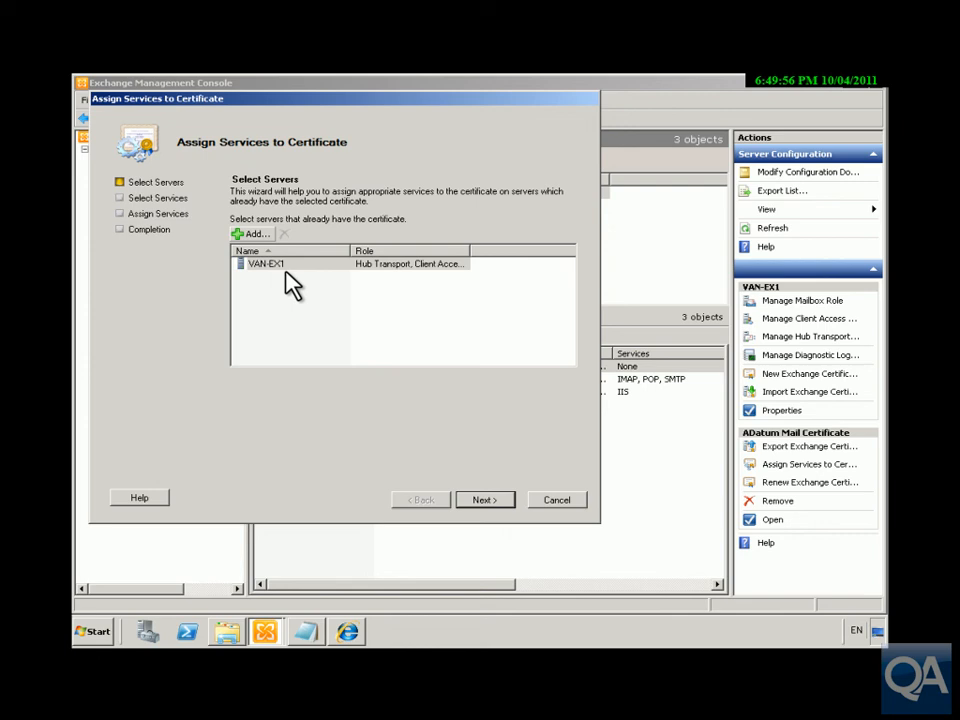
pyautogui.click(281, 263)
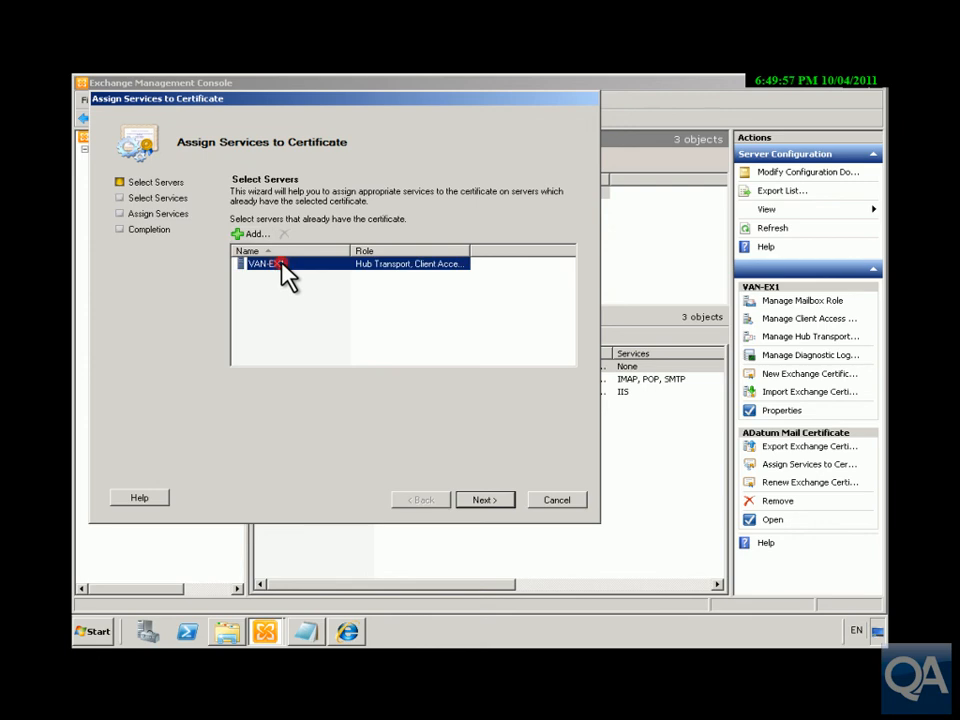
pyautogui.click(486, 499)
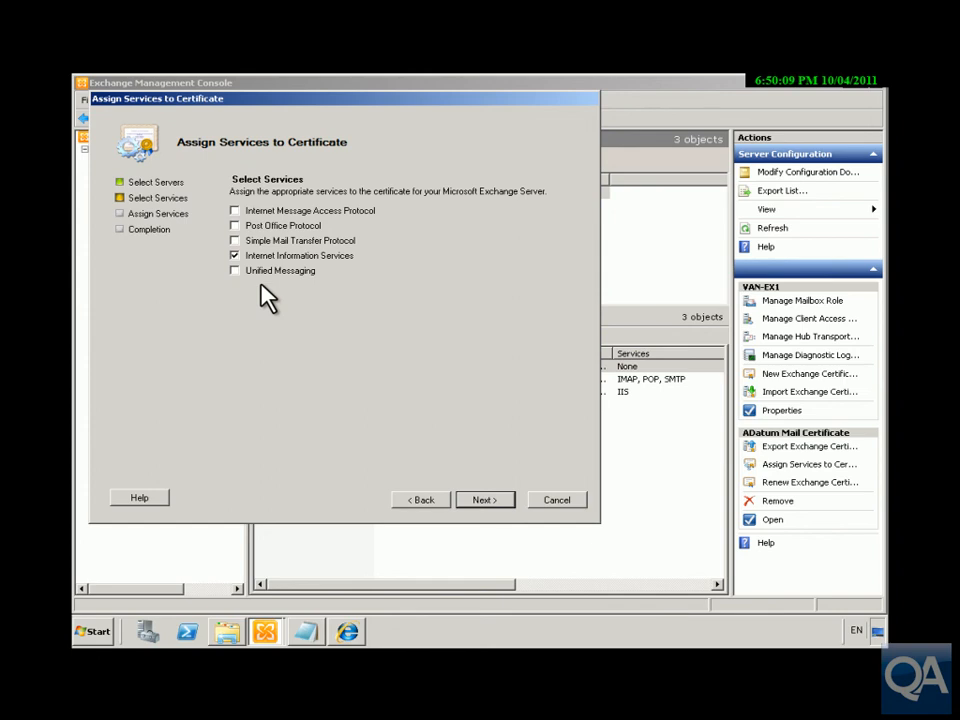
pyautogui.click(485, 500)
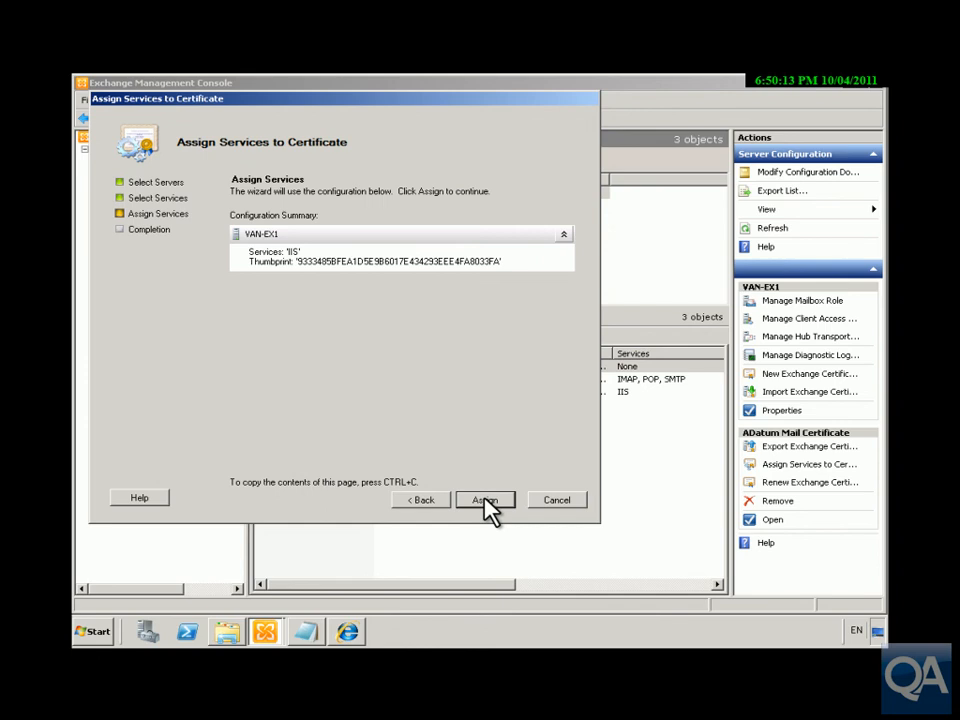
pyautogui.click(485, 500)
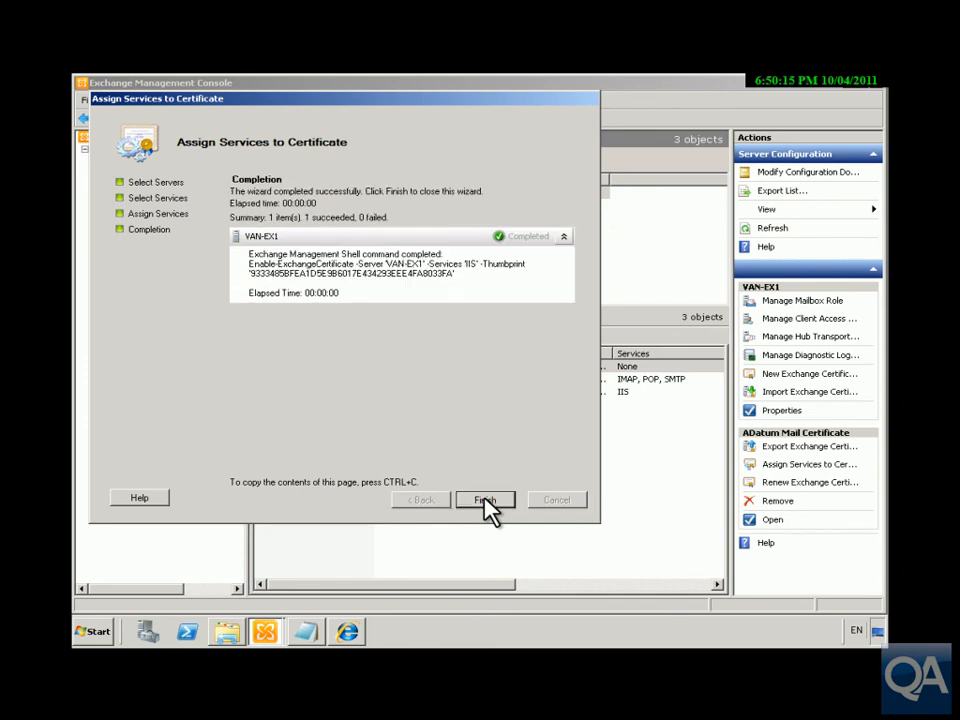
pyautogui.click(484, 500)
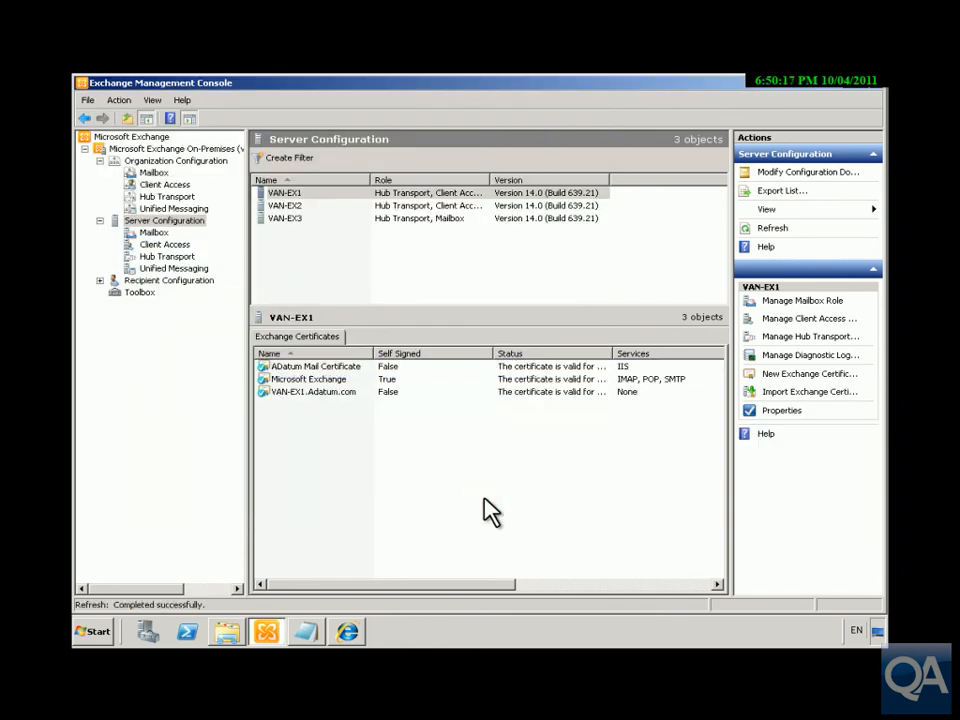